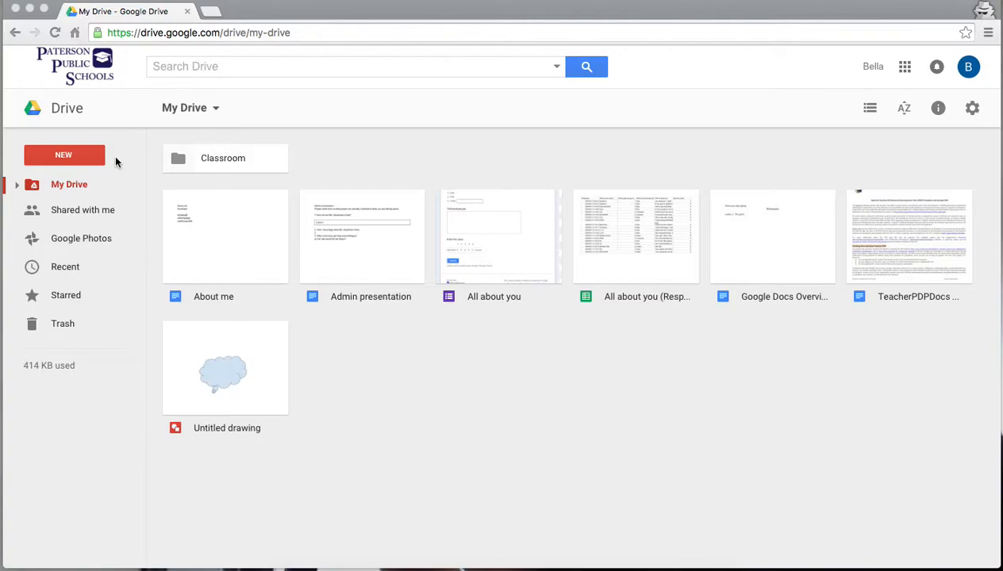
- Create a blank Google Form from Drive and switch it to the new Google Forms editor
click(61, 155)
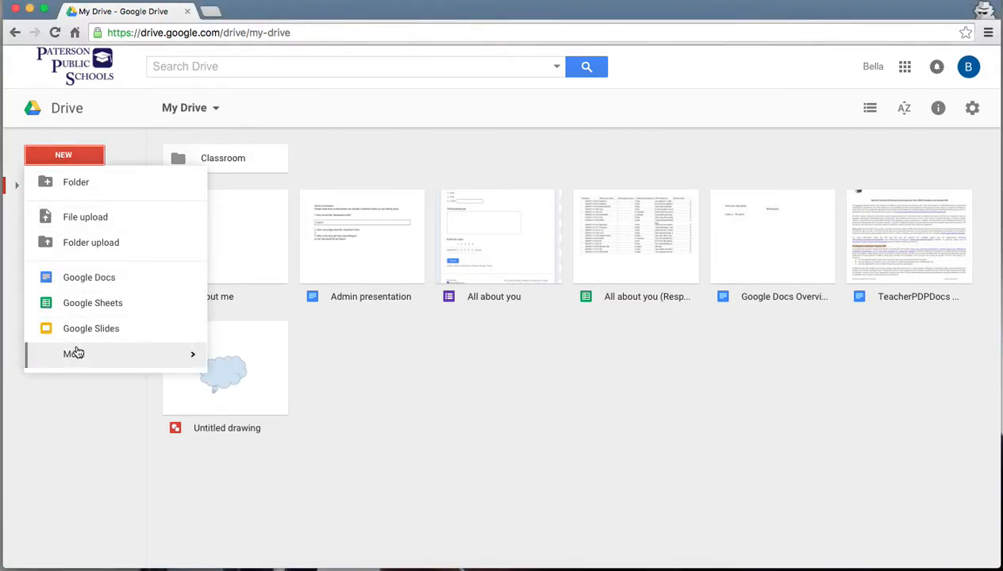
mouse_move(75, 354)
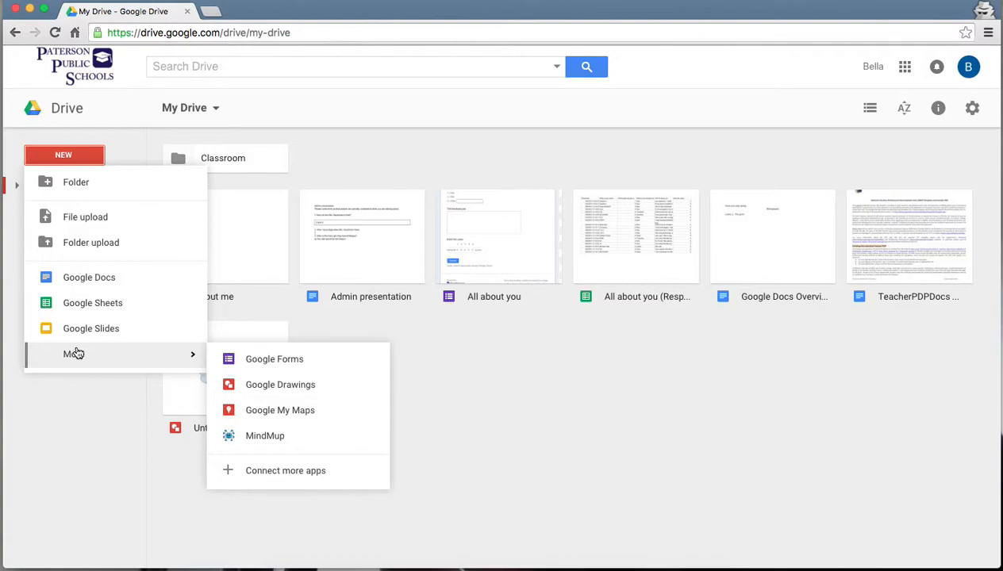
click(291, 365)
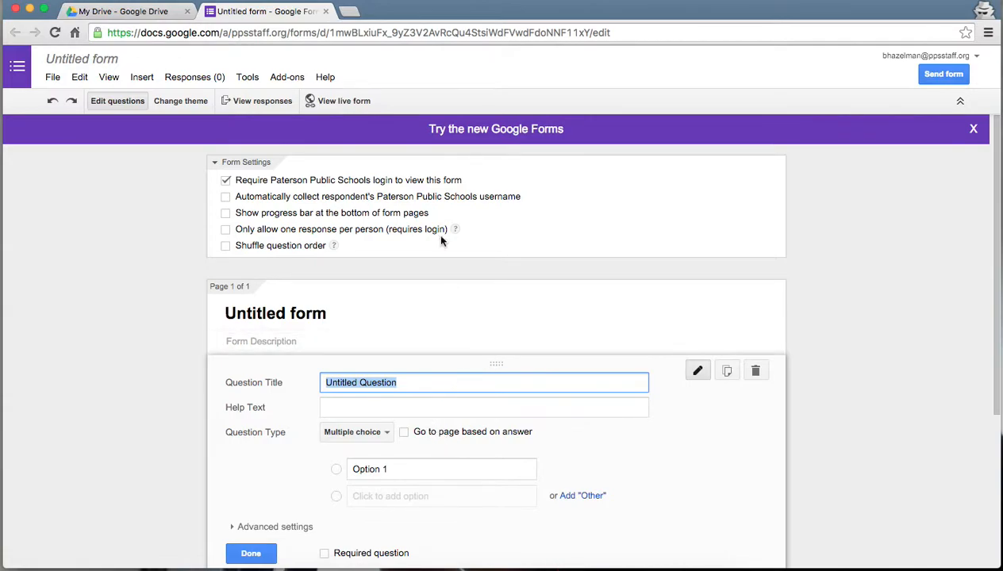
click(489, 138)
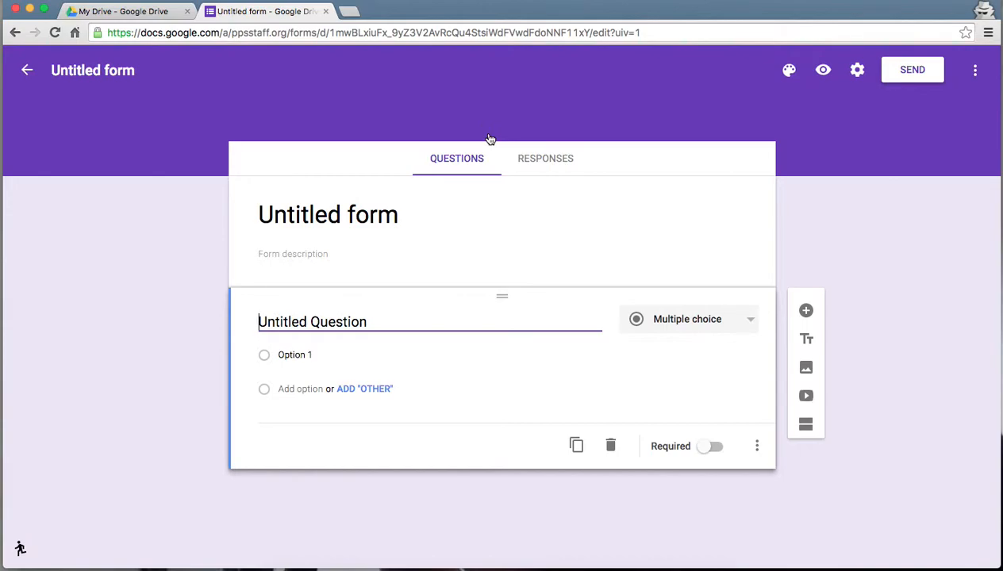
- Title the form "About You"
click(367, 209)
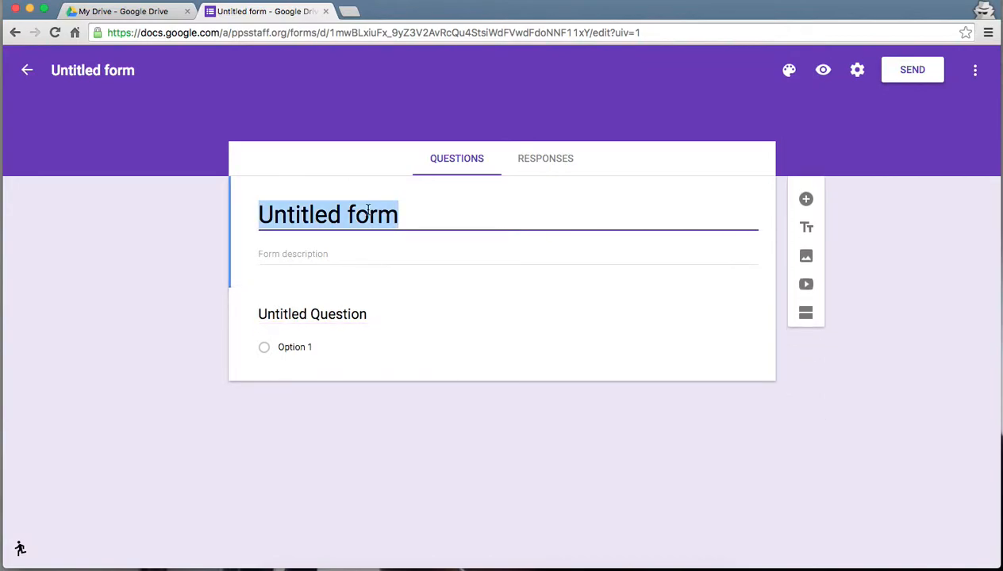
text(About )
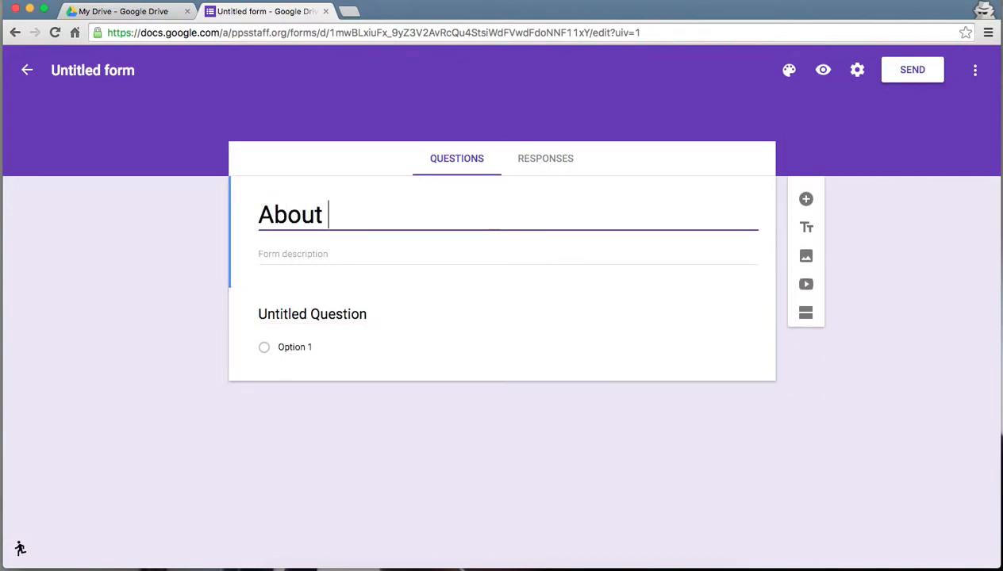
text(You)
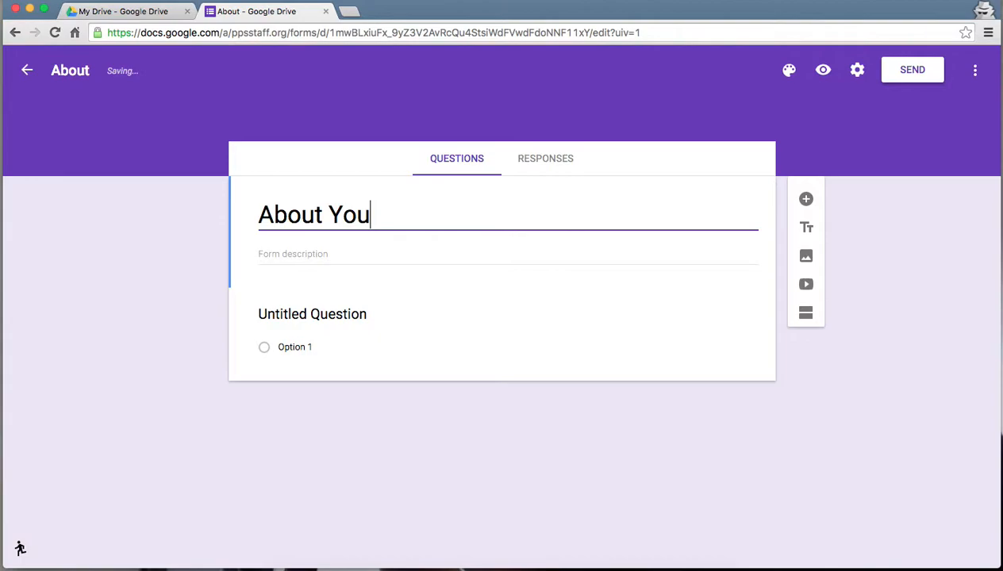
- Set the first question to "How old are you?" as a required short-answer question
click(330, 315)
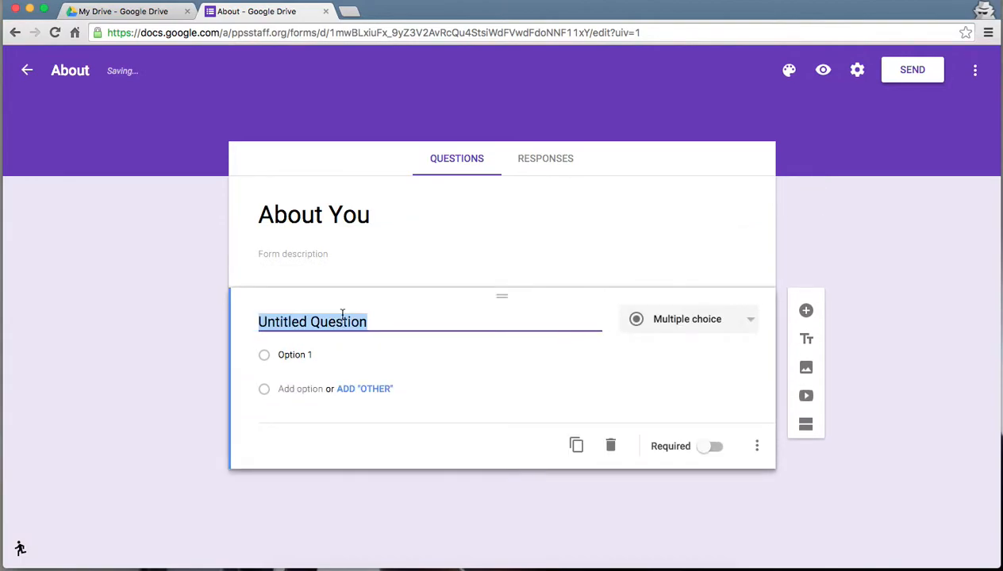
text(How old are you?)
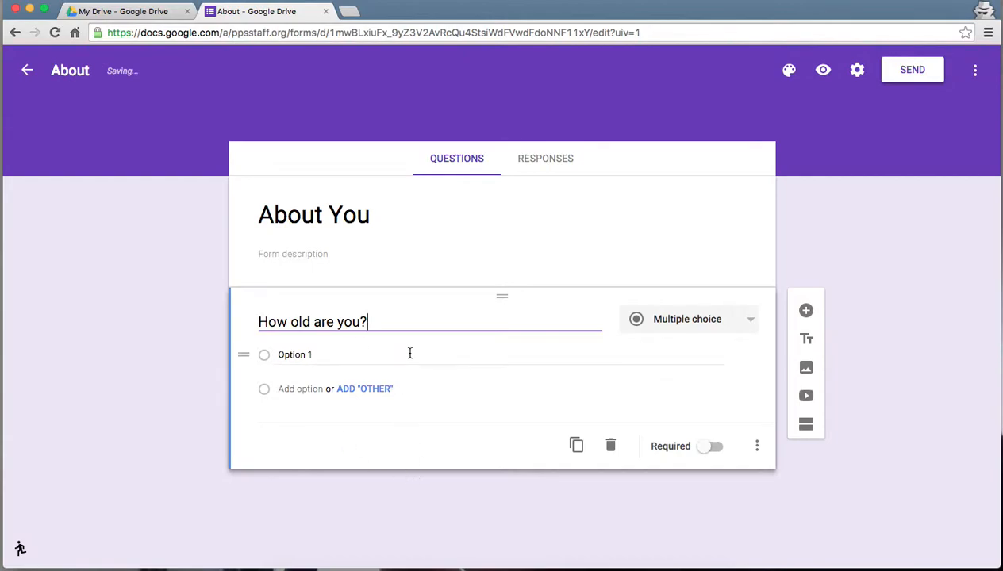
click(674, 322)
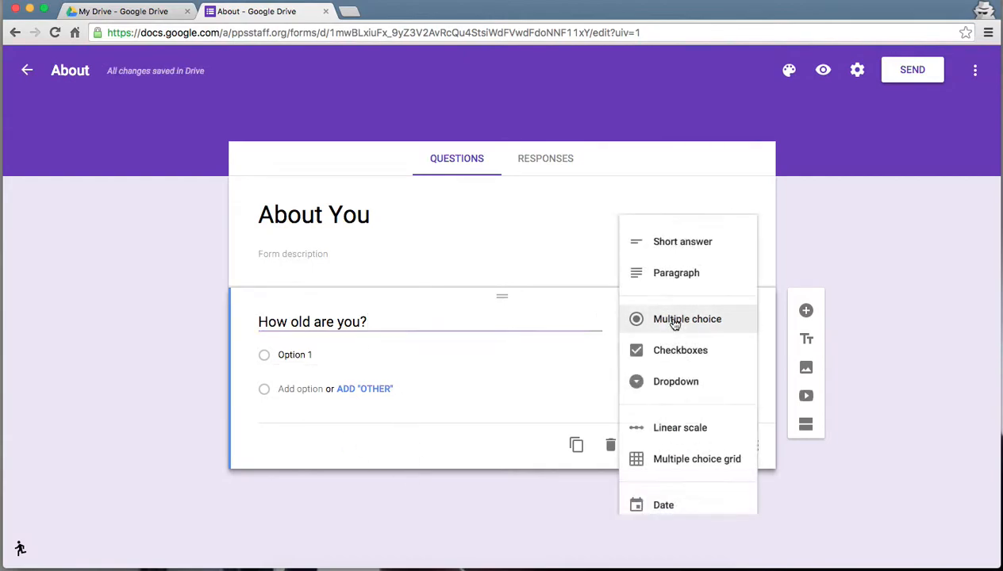
click(698, 246)
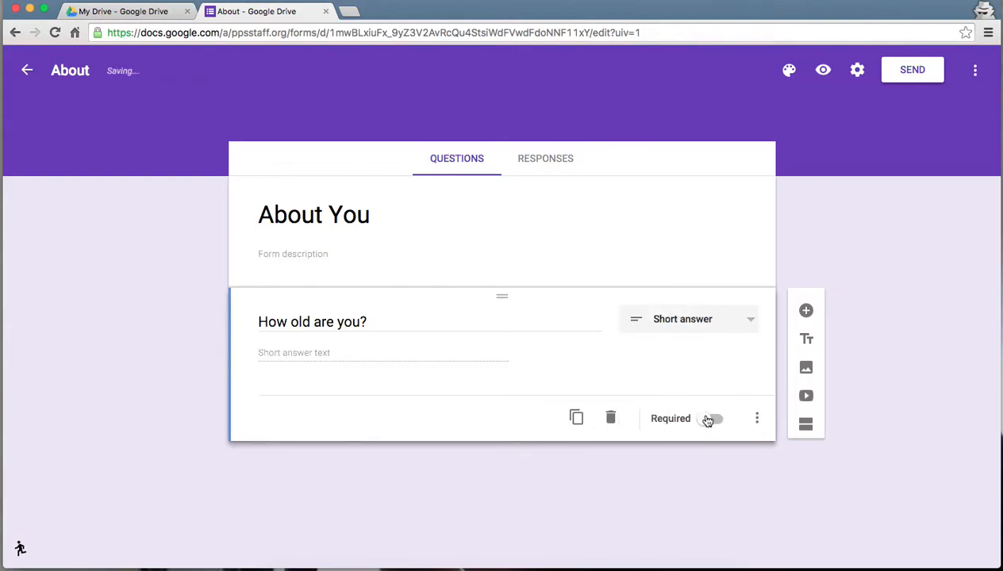
click(702, 427)
- Add a multiple-choice question "What is your favorite subject?" with the options English, Spanish, Phys Ed, Math and Science
click(805, 312)
text(What is your favorite subject?)
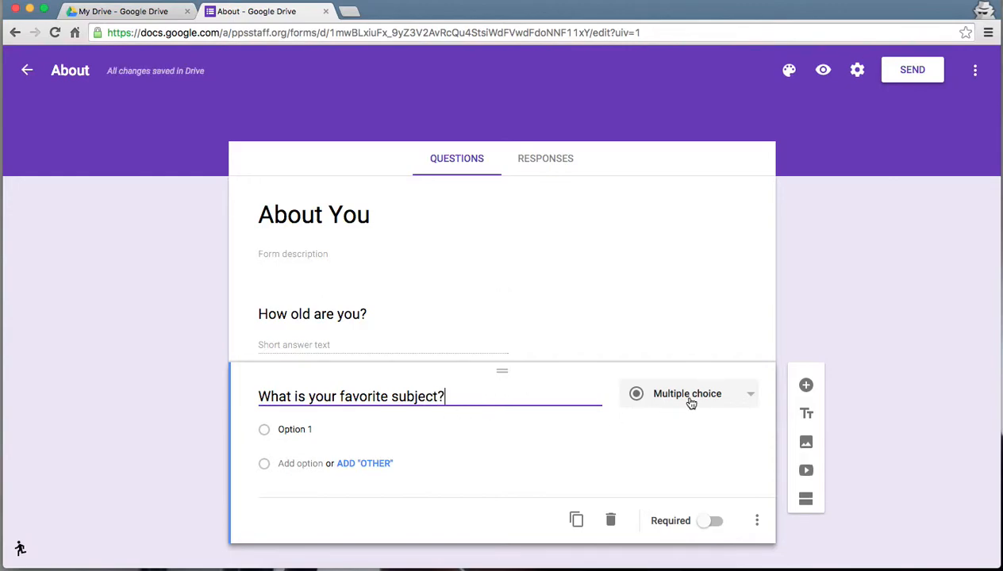
click(307, 438)
text(English)
key(Return)
text(Spanish)
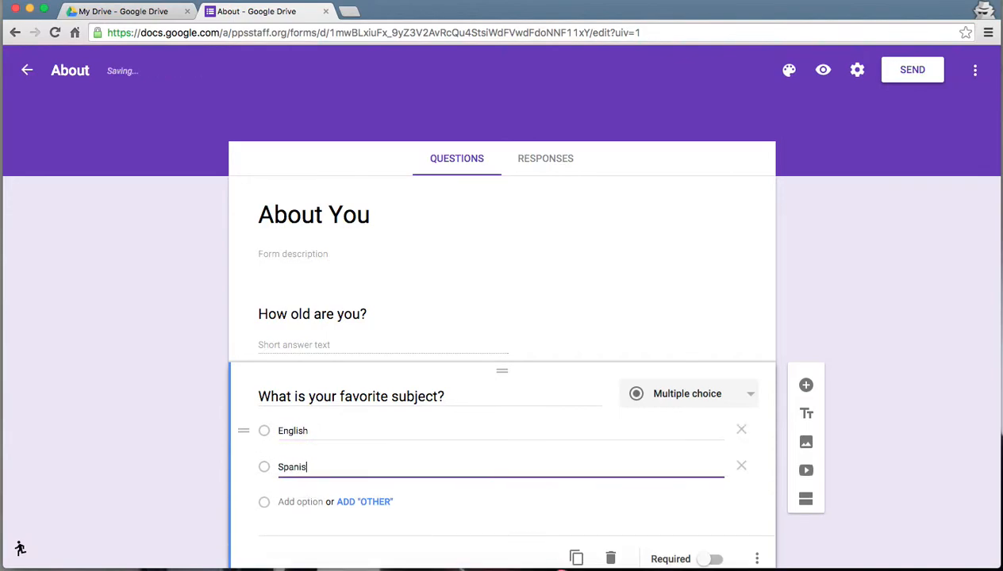
key(Return)
text(Phys Ed)
key(Return)
text(Math)
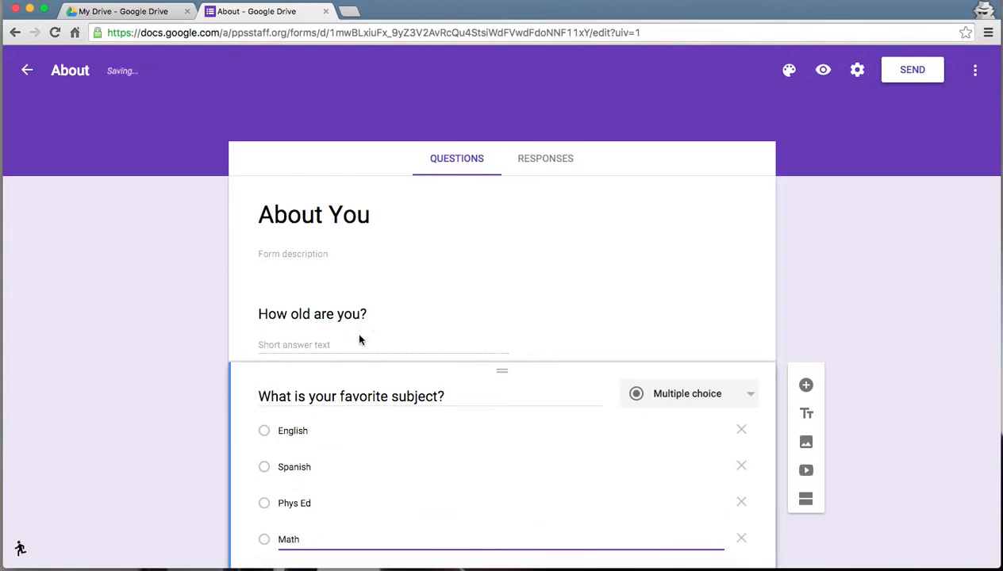
key(Return)
text(Science)
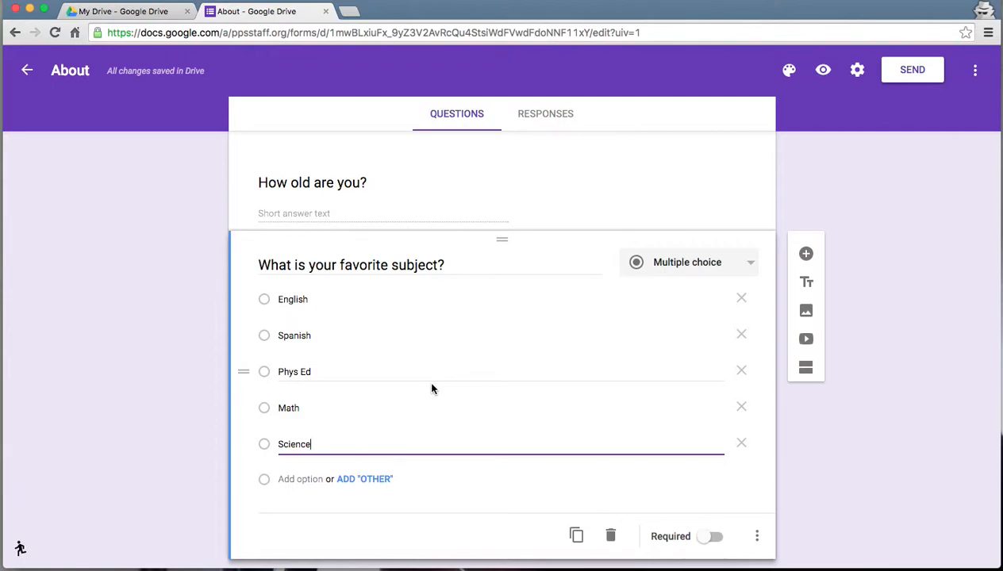
- Add an "Other" choice to the favorite subject question and make the question required
click(371, 480)
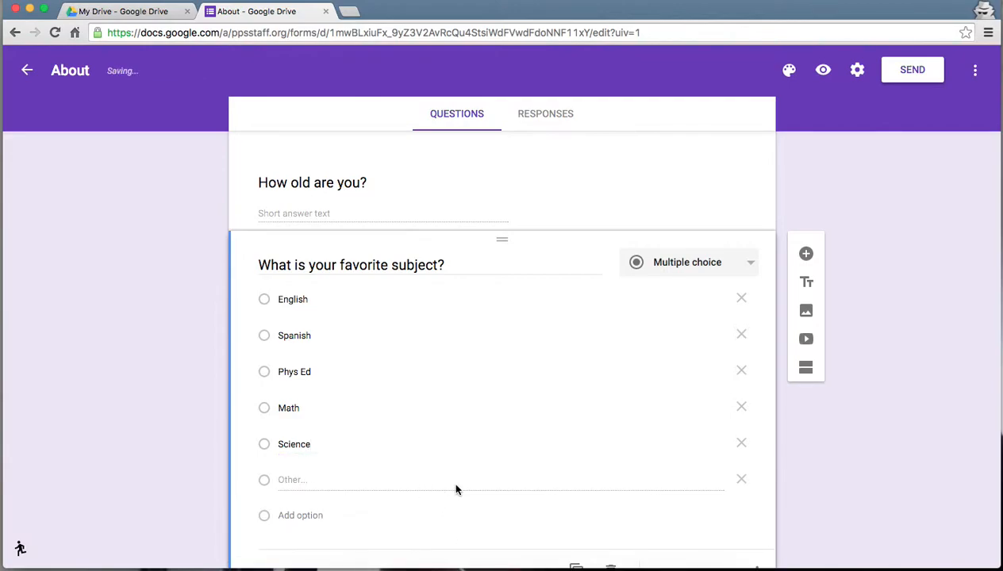
scroll(456, 489, down, 2)
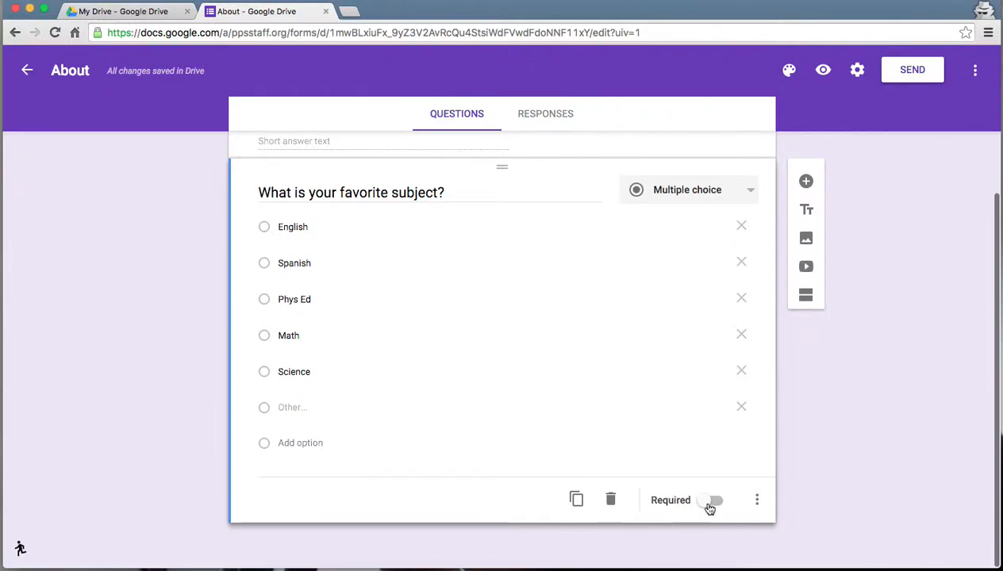
click(710, 506)
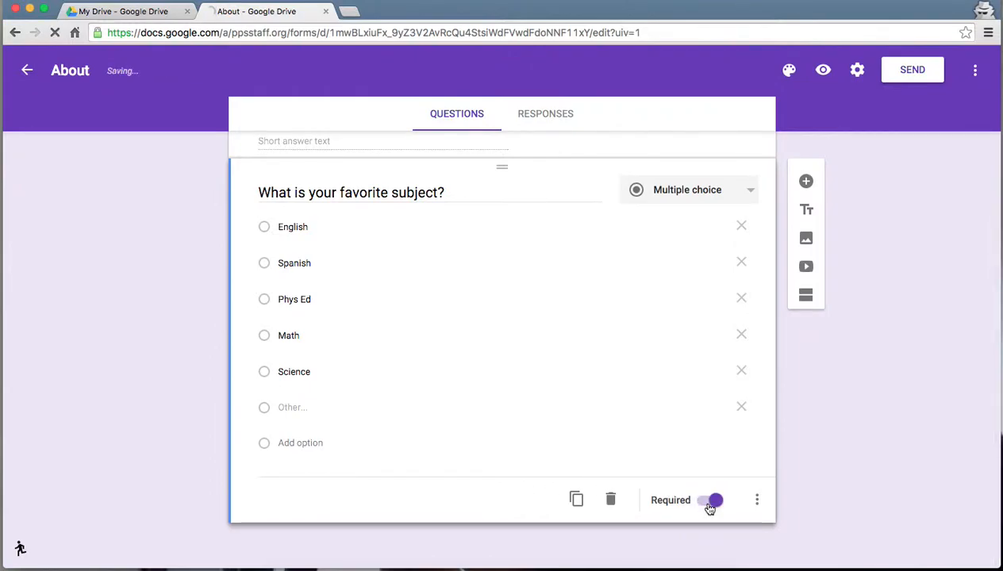
click(756, 506)
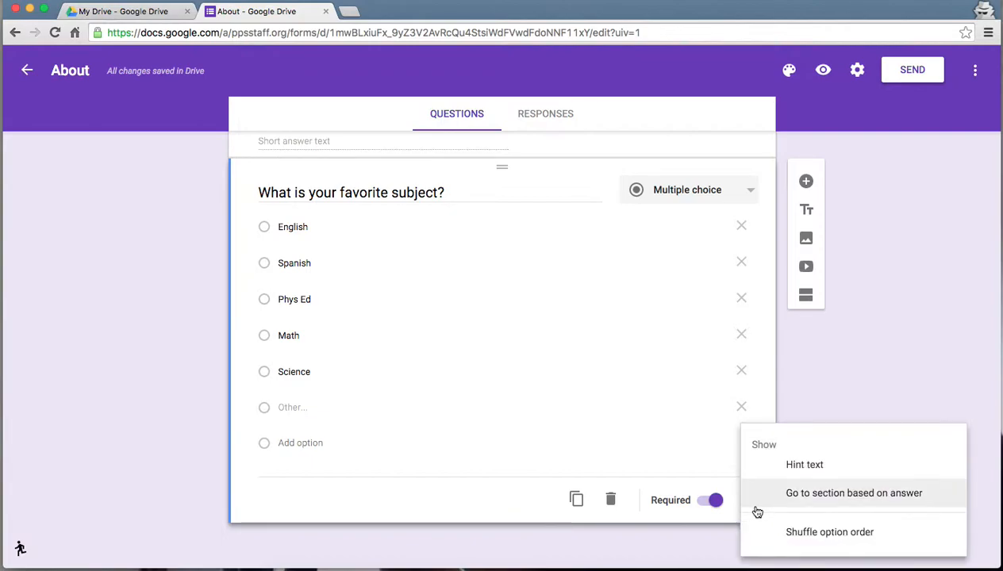
click(703, 537)
click(756, 501)
click(845, 422)
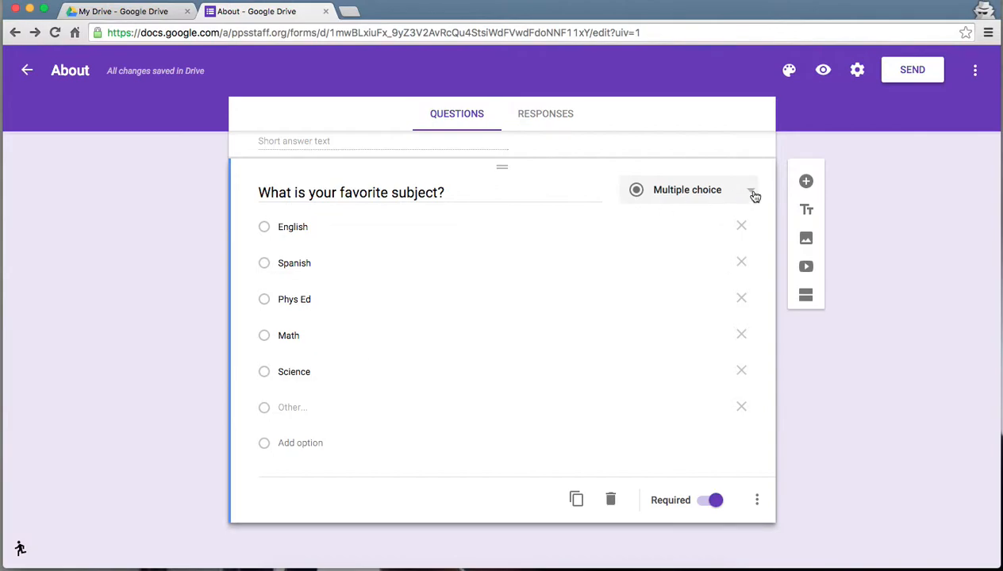
- Add a checkboxes question reading "What school did you go to before this one?"
click(806, 181)
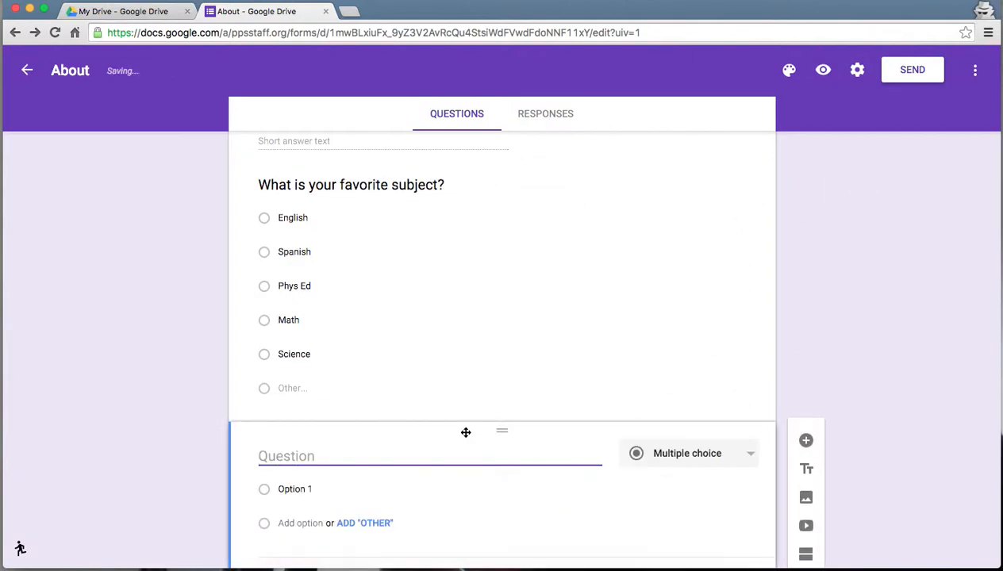
text(Wha)
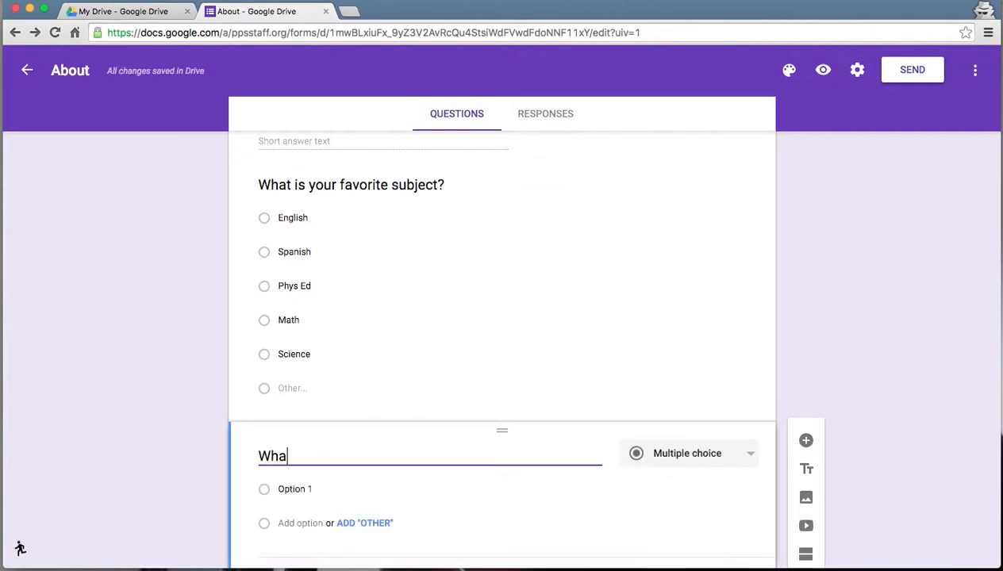
text(t school did you go to)
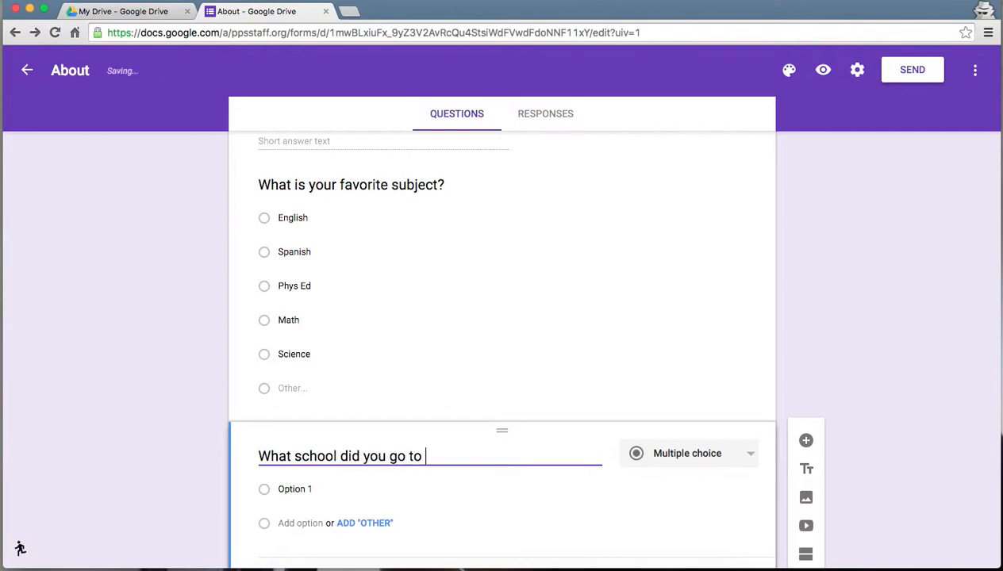
text( before this one?)
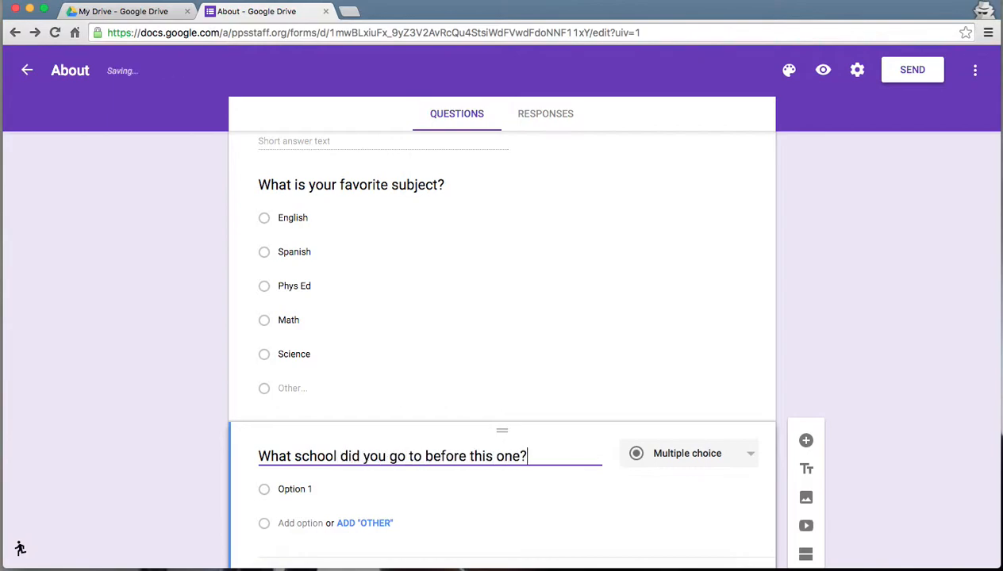
scroll(558, 335, down, 2)
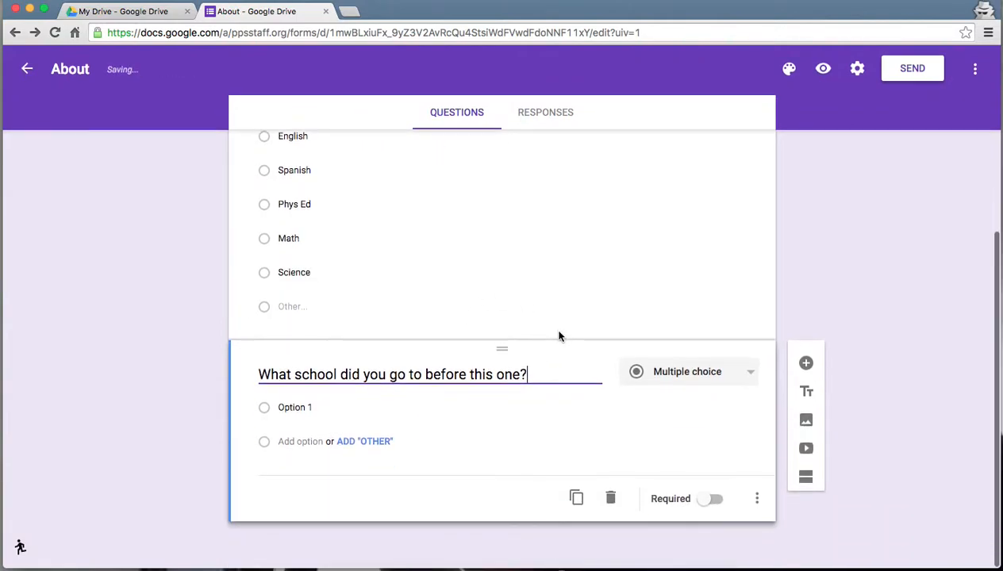
click(690, 375)
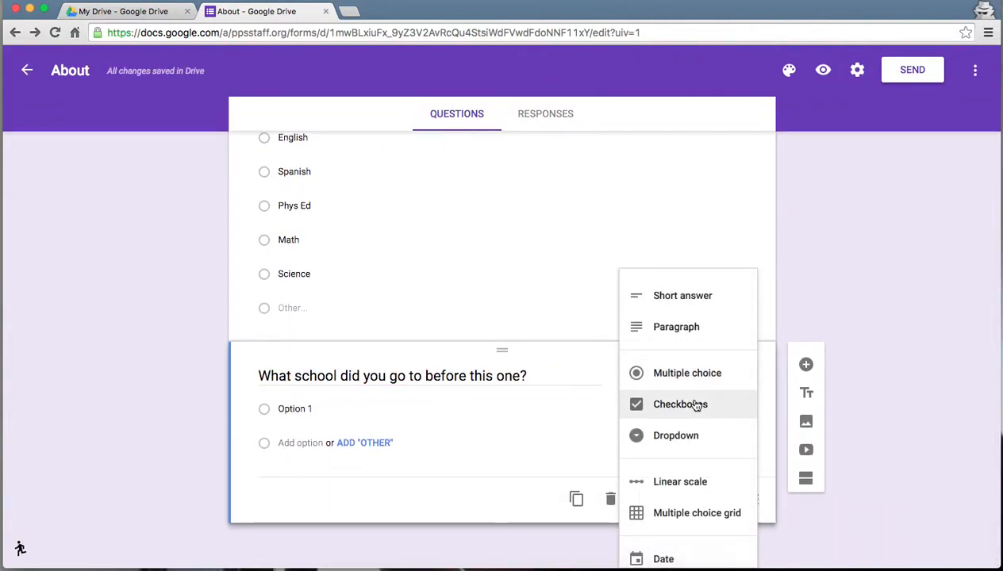
click(696, 403)
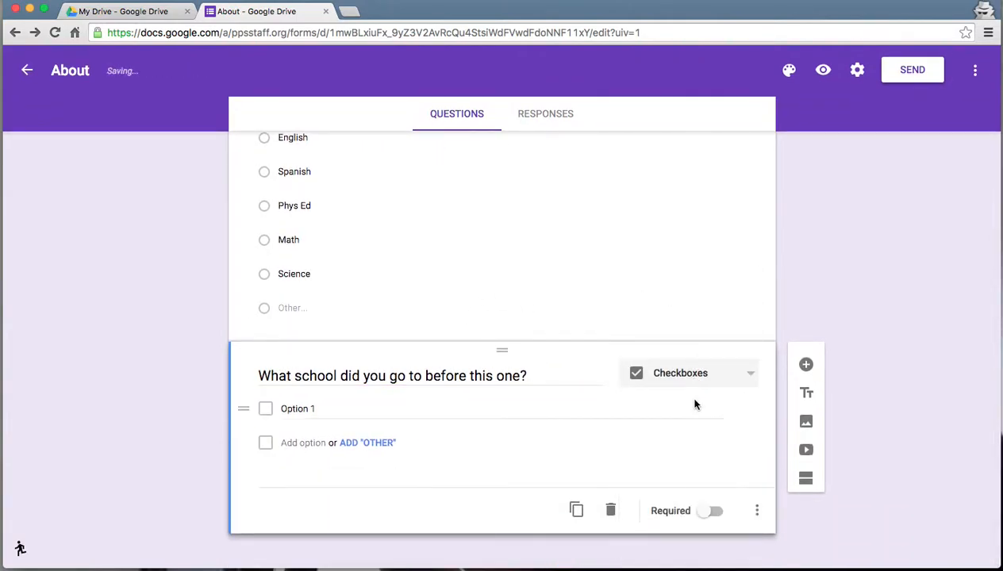
- Change "school" to "schools" in the title of the checkboxes question
triple_click(339, 378)
click(339, 379)
text(s)
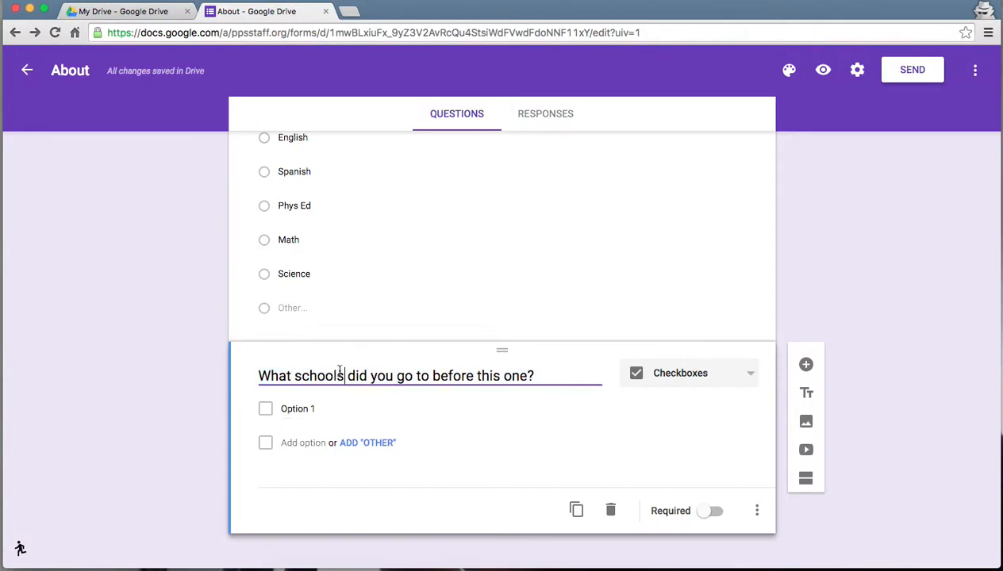
- Fill in the checkboxes question's options as 1, 2, 3, 4 and 5
click(325, 419)
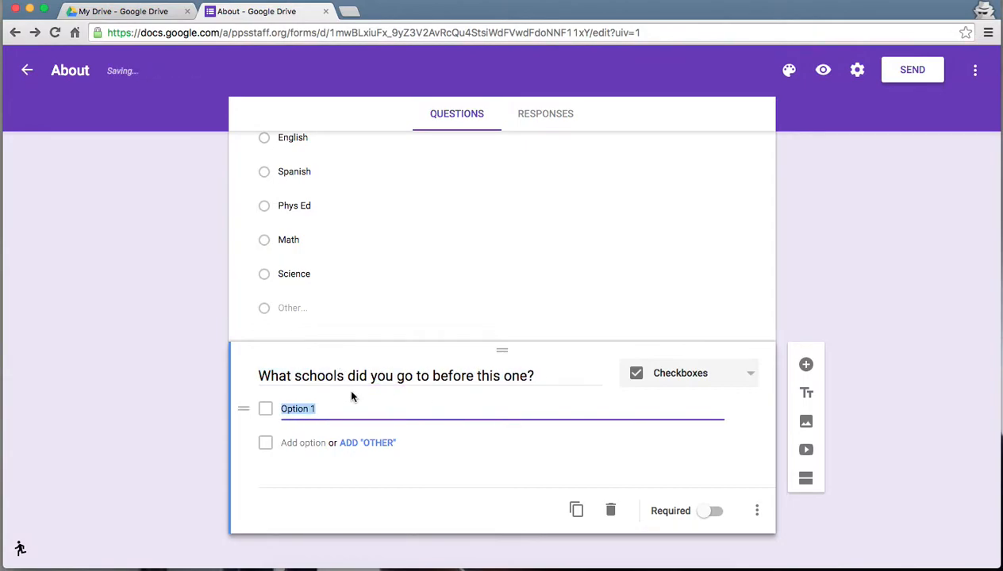
text(1)
key(Return)
text(2)
key(Return)
text(3)
key(Return)
text(4)
key(Return)
text(5)
- Add data validation to the previous schools question, allowing respondents to select at most 4 options
scroll(409, 332, down, 3)
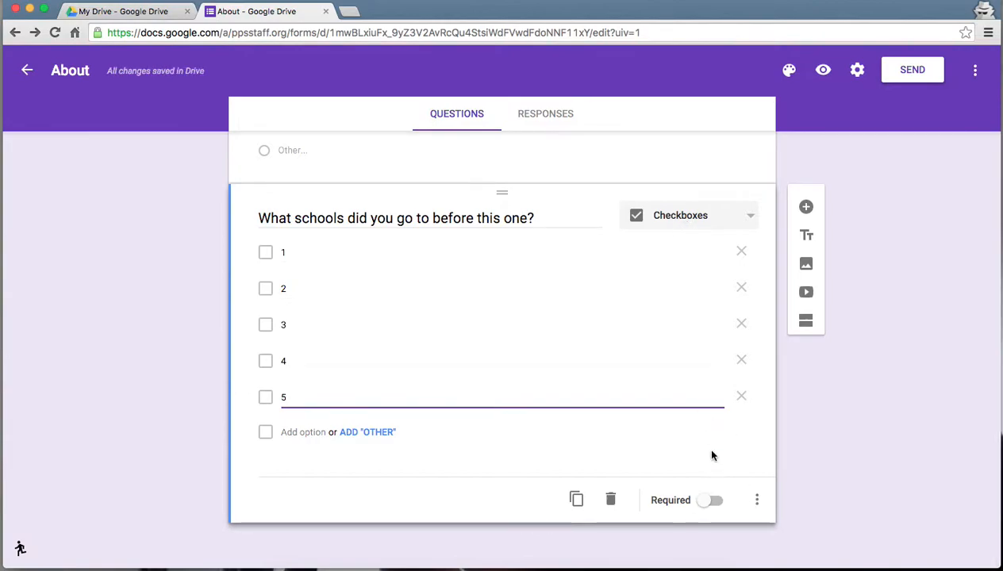
click(756, 500)
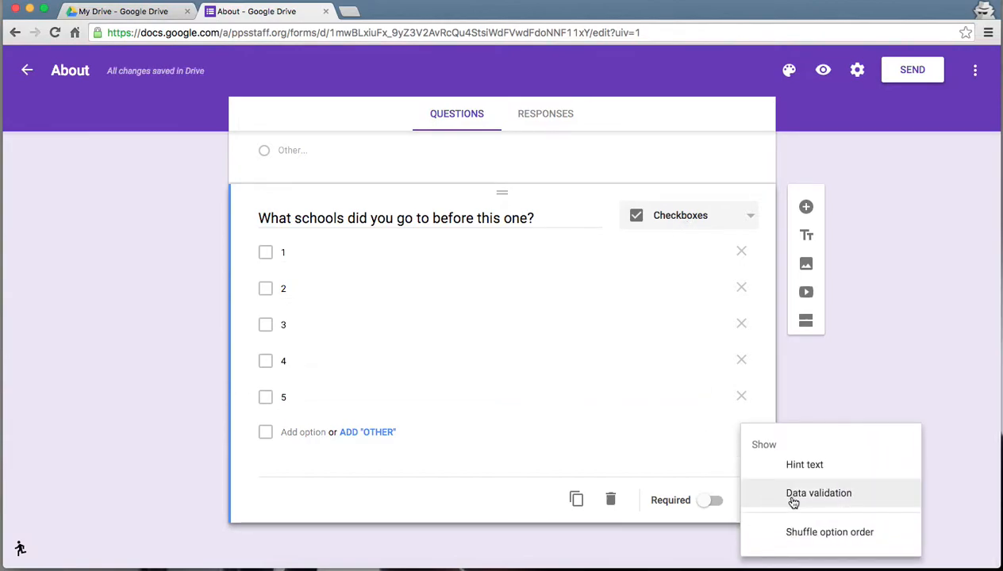
click(794, 495)
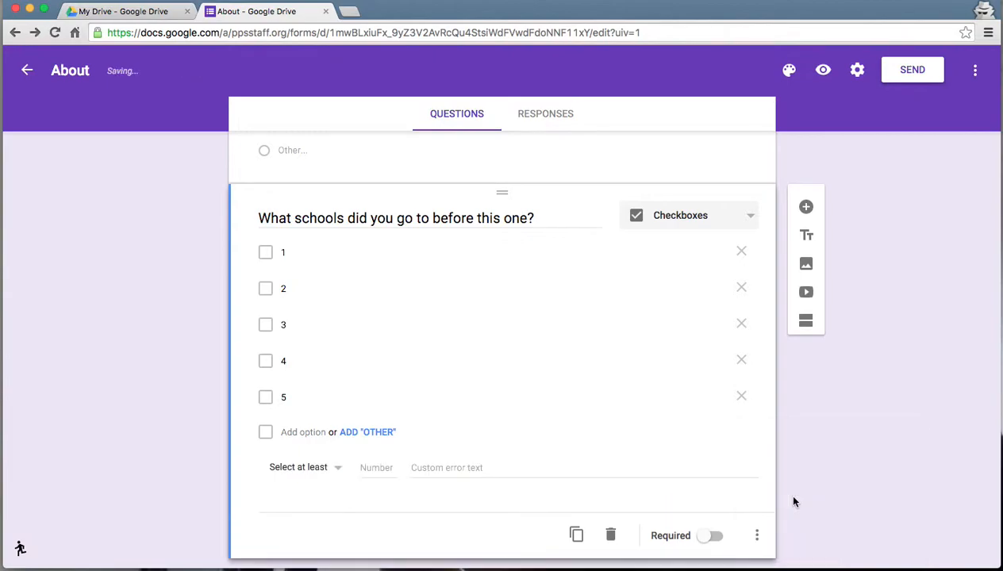
click(323, 470)
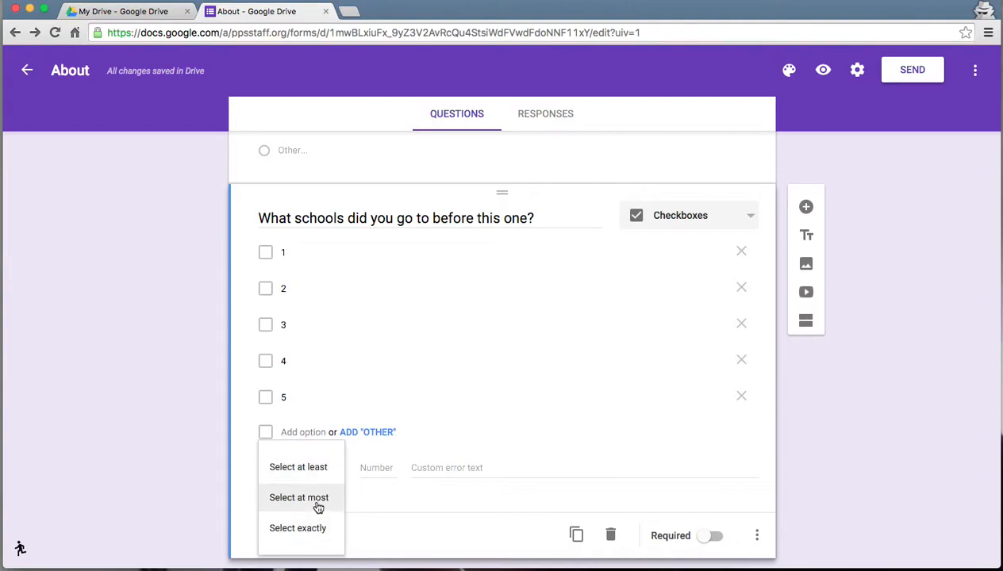
click(318, 507)
click(386, 467)
text(4)
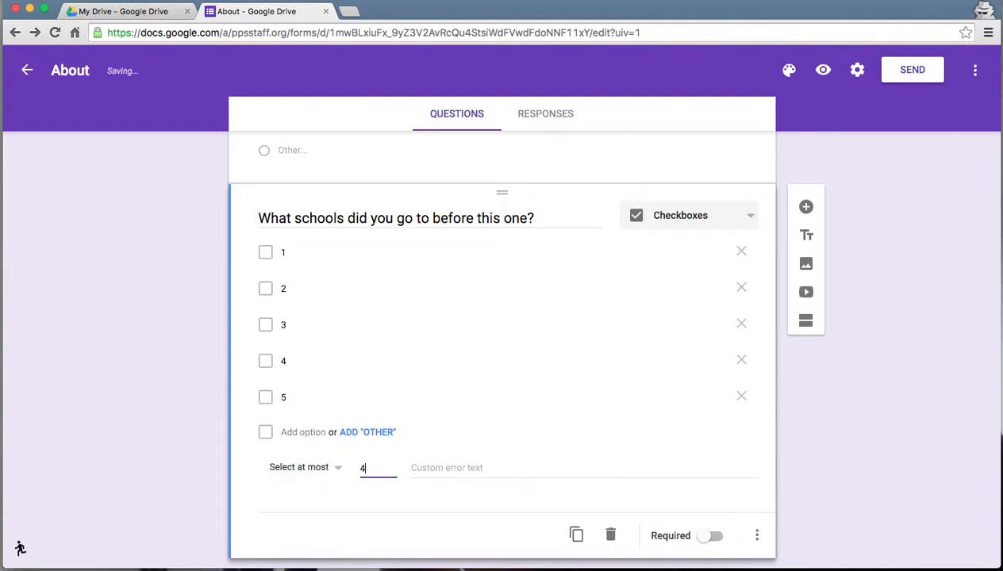
key(Tab)
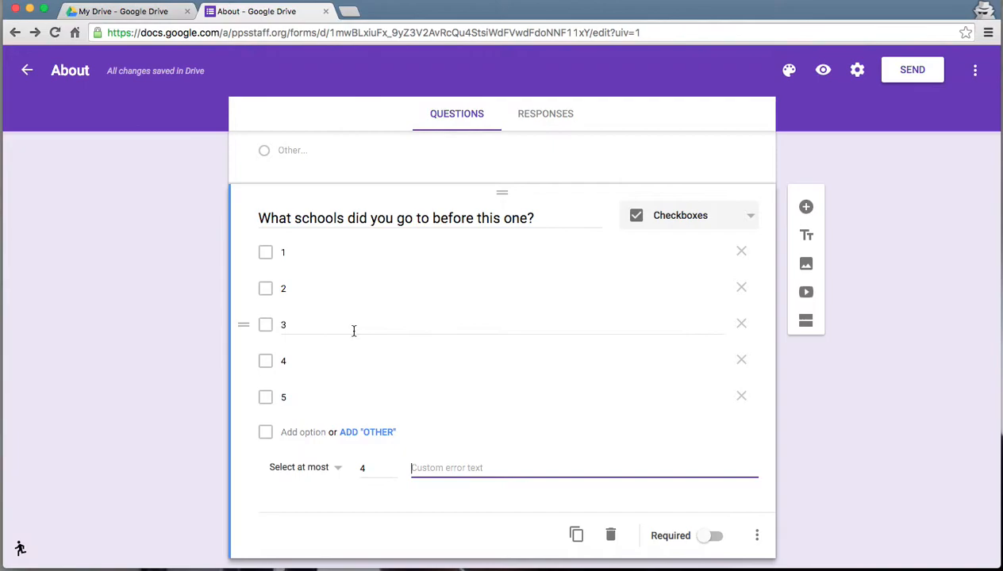
- Make the question about previous schools required
scroll(785, 399, down, 1)
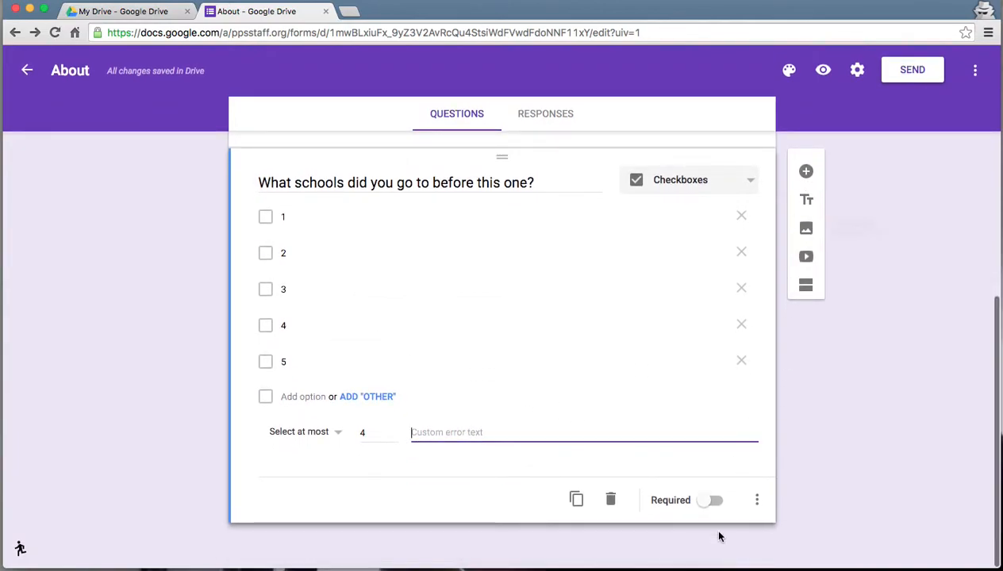
click(703, 504)
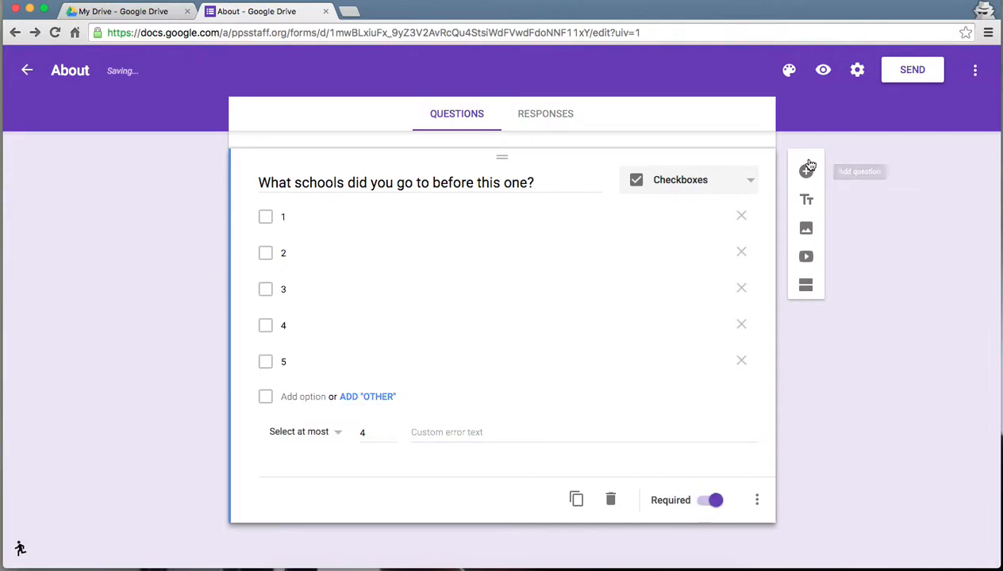
- Add a second section to the form, titled "About this class"
click(805, 287)
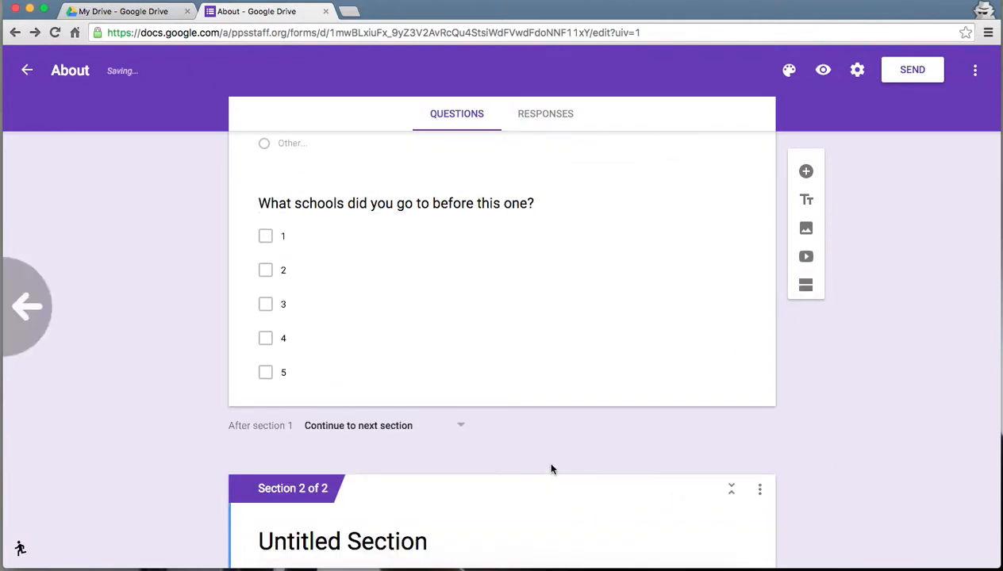
scroll(547, 460, down, 2)
click(443, 471)
text(Abou)
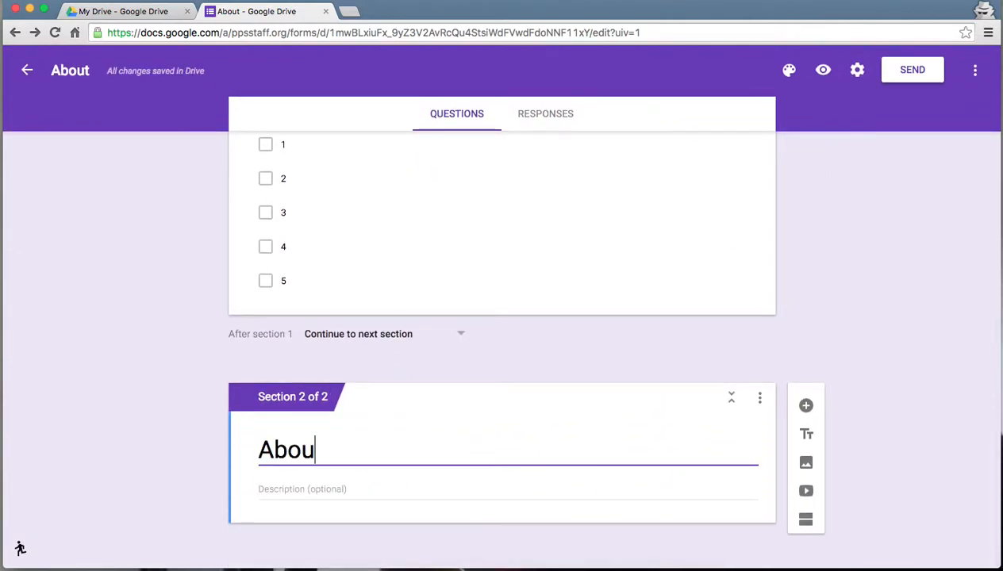
text(t this class)
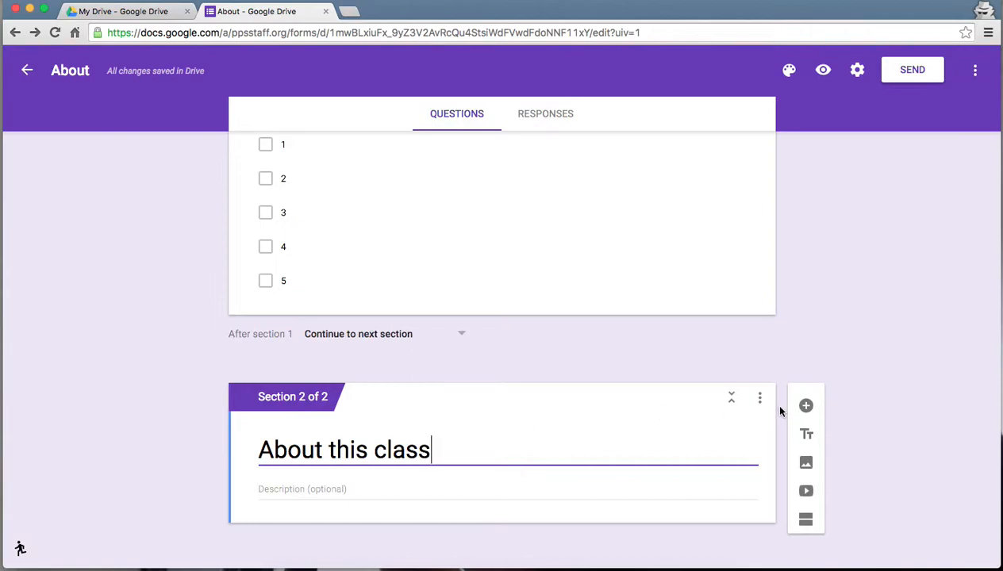
- Add a blank question to the second section and insert the YouTube video "DOGS 101 Boxer", found by searching for "boxer dogs"
click(805, 407)
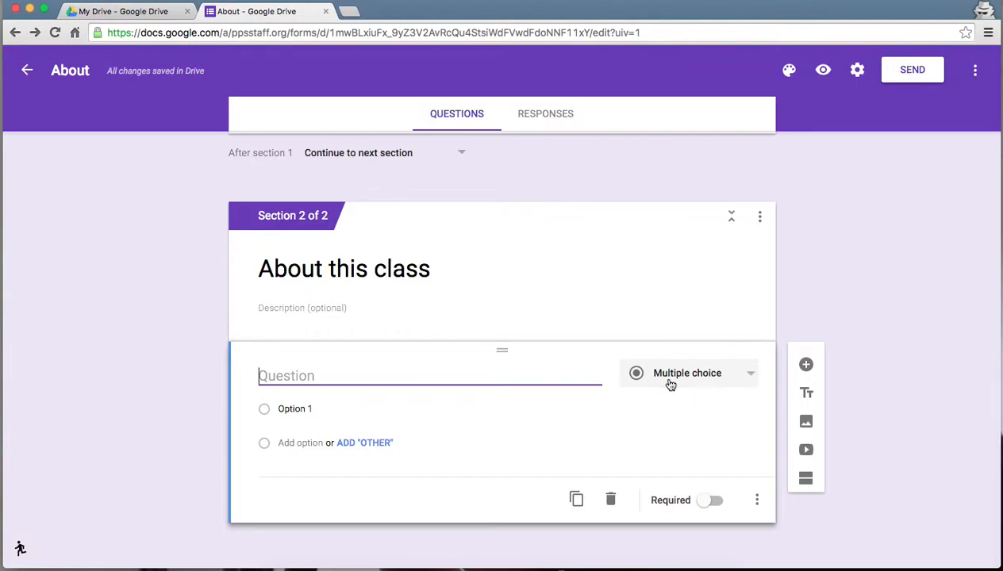
click(804, 451)
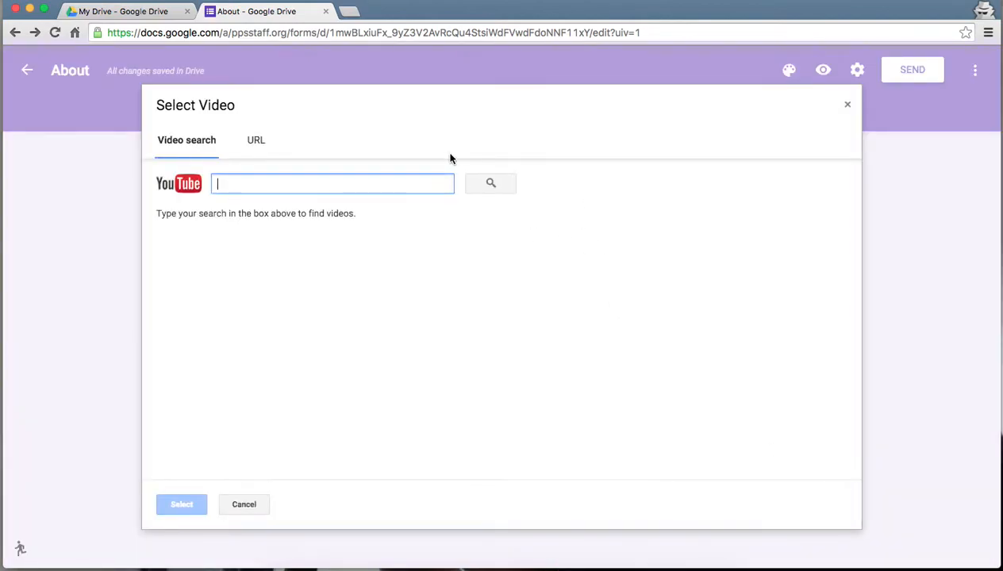
text(boxer d)
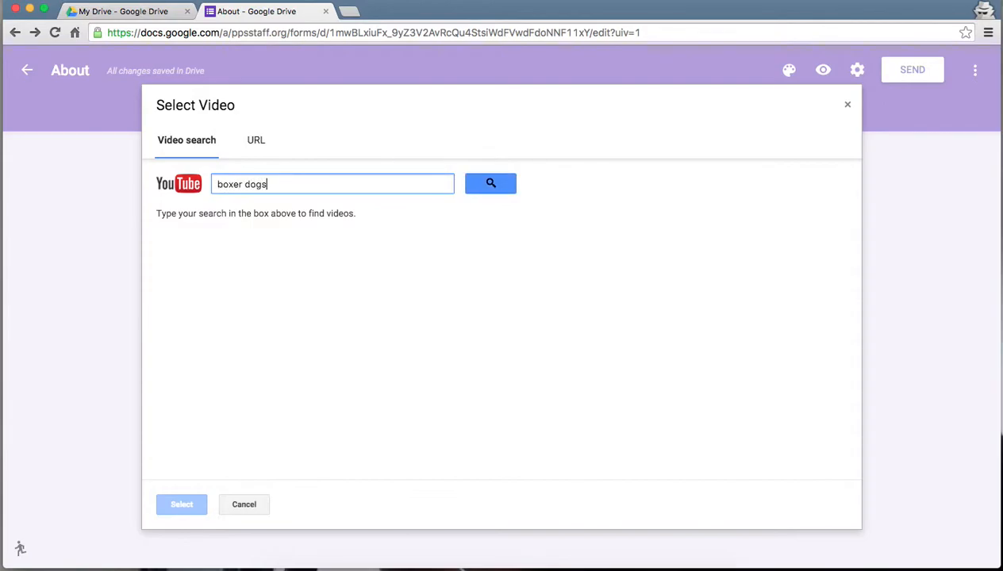
text(ogs)
key(Return)
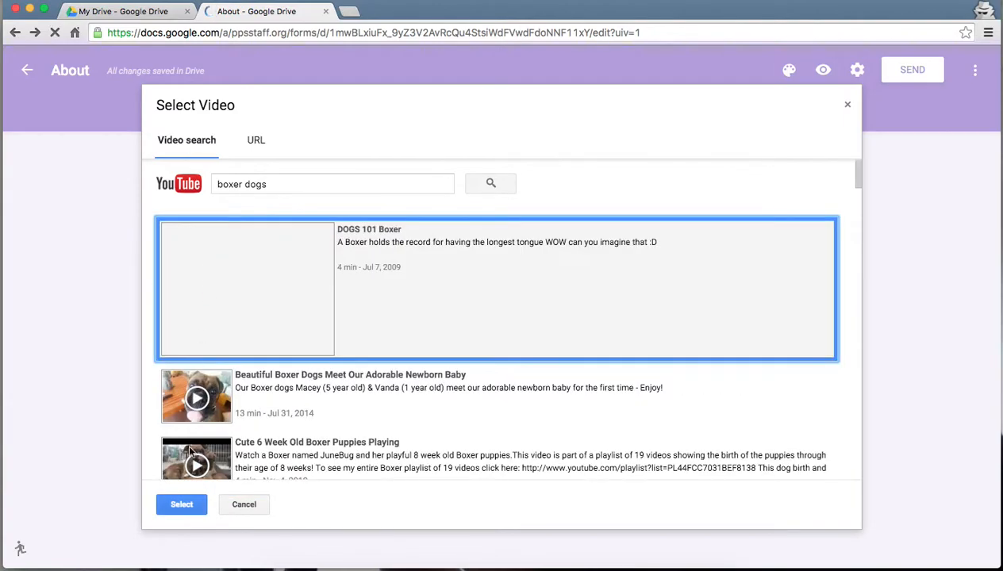
click(174, 503)
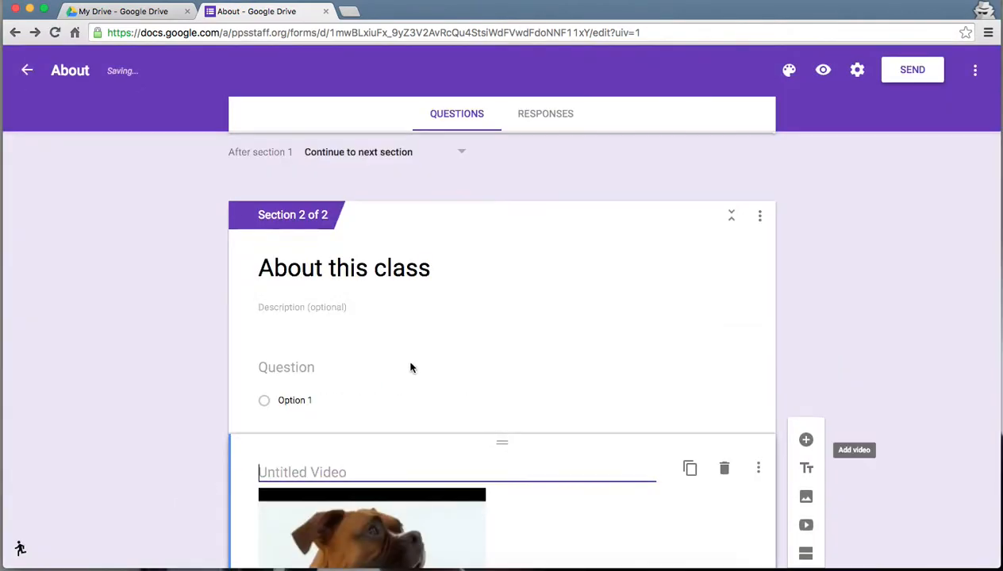
- Title the inserted video "Watch this video then answer the questions."
text(Wha)
key(BackSpace)
key(BackSpace)
text(at)
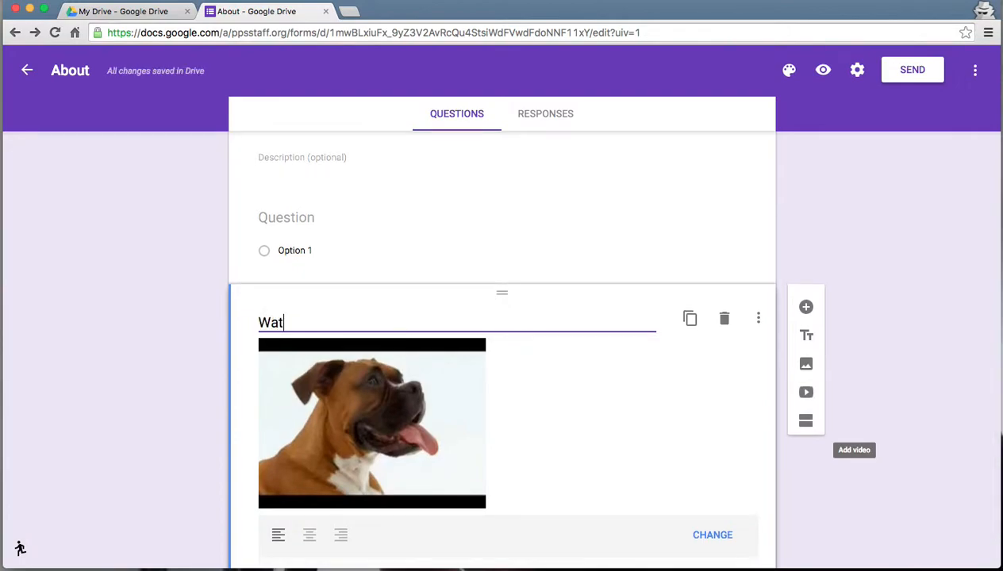
text(ch this video then answer the questions)
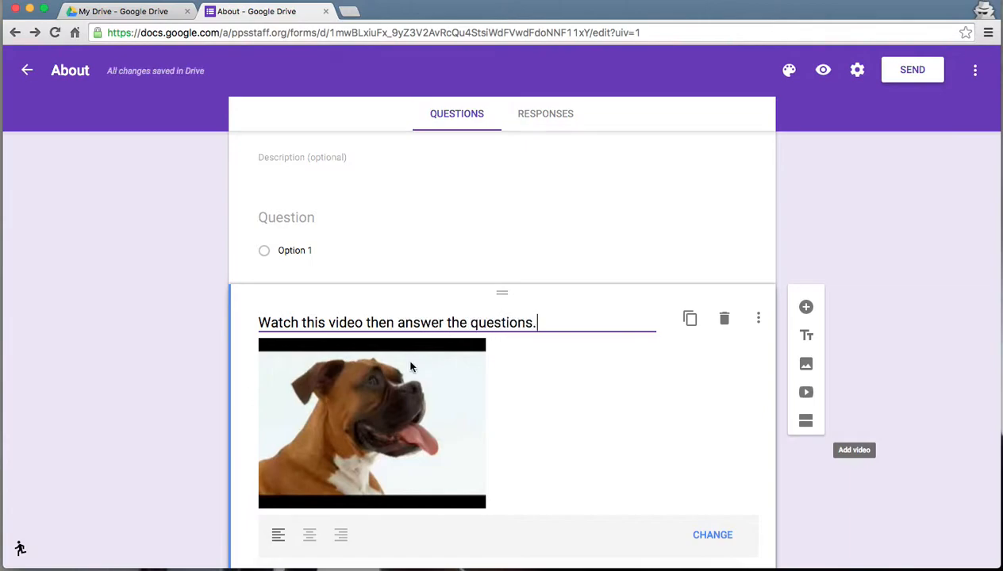
text(.)
- Center the boxer video and move it above the blank question in the second section
scroll(411, 367, down, 1)
click(310, 483)
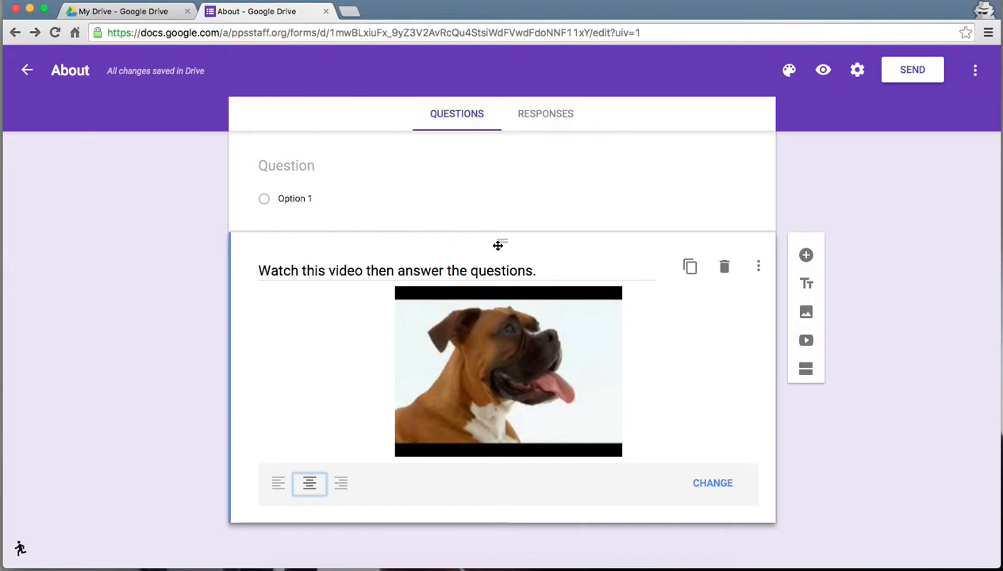
drag(503, 243, 505, 142)
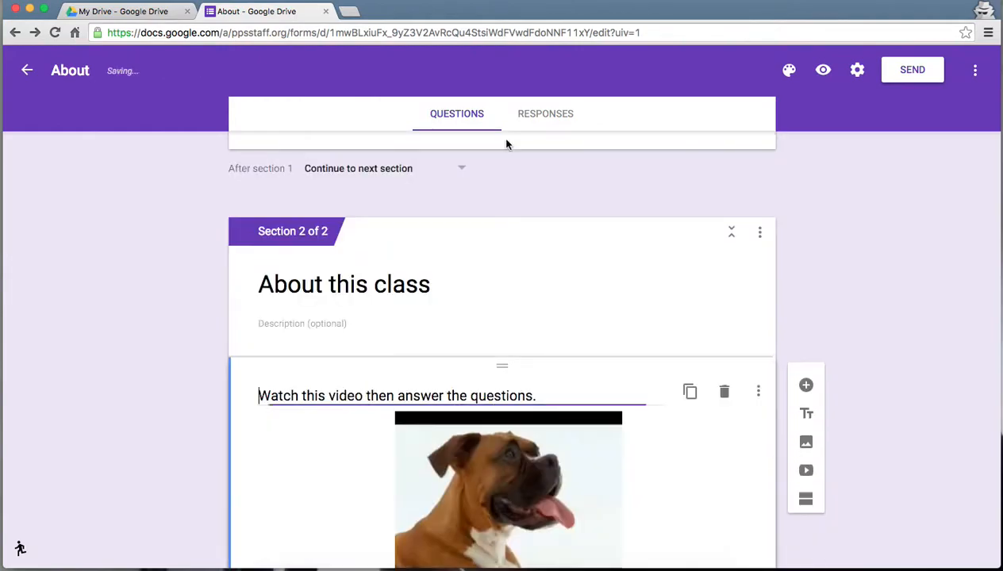
- Title the blank multiple-choice question "What color is the boxer?" and give it the options Purple, Tan and Brindle
scroll(502, 275, down, 5)
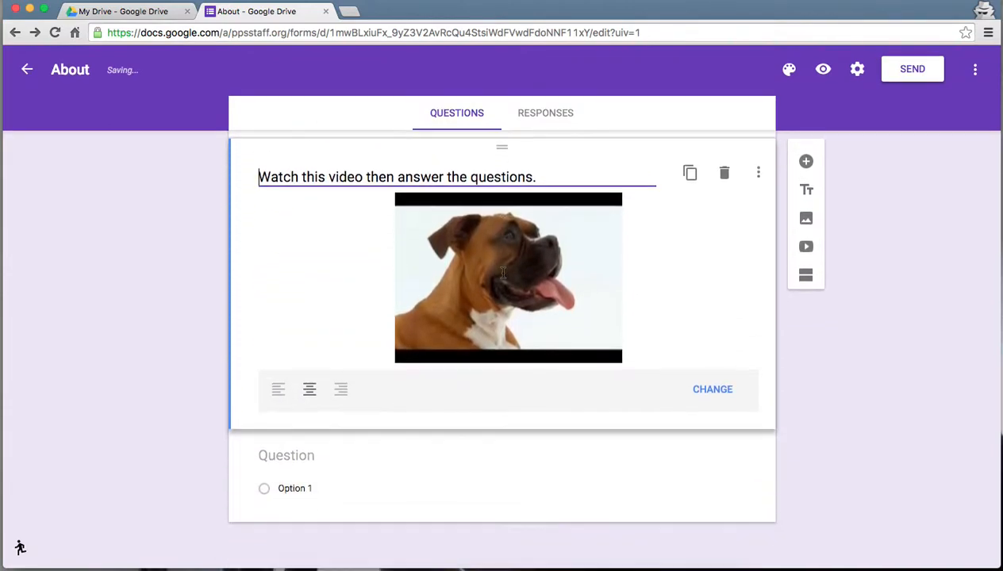
click(317, 451)
text(What color is the boxer?)
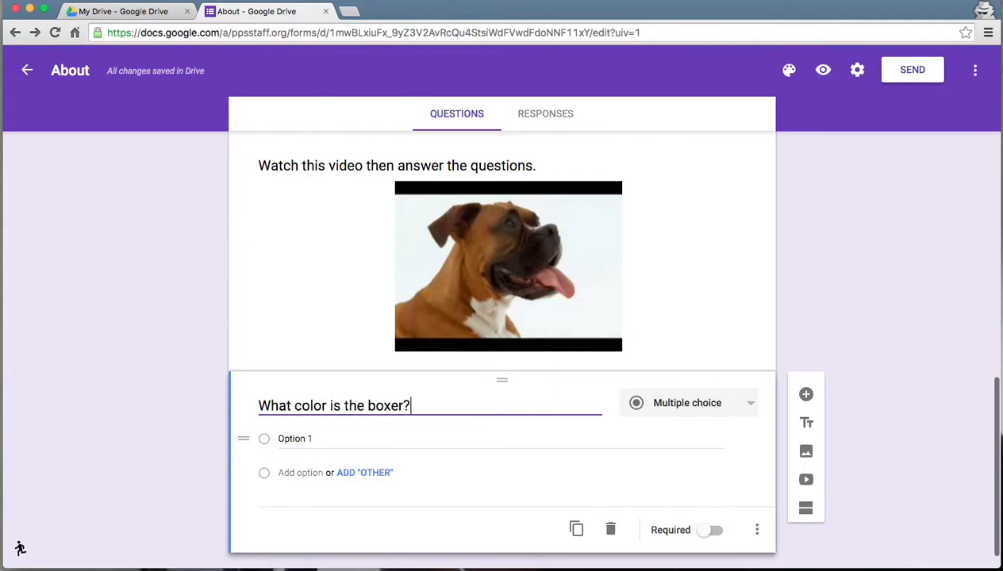
key(Tab)
text(Purpl)
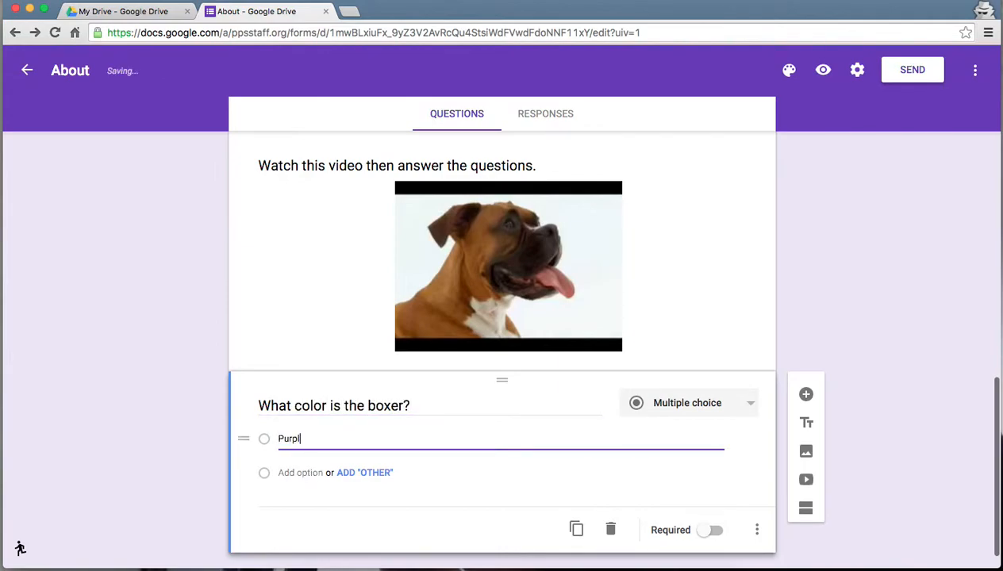
text(e)
key(Return)
text(Tan)
key(Return)
text(Brindl)
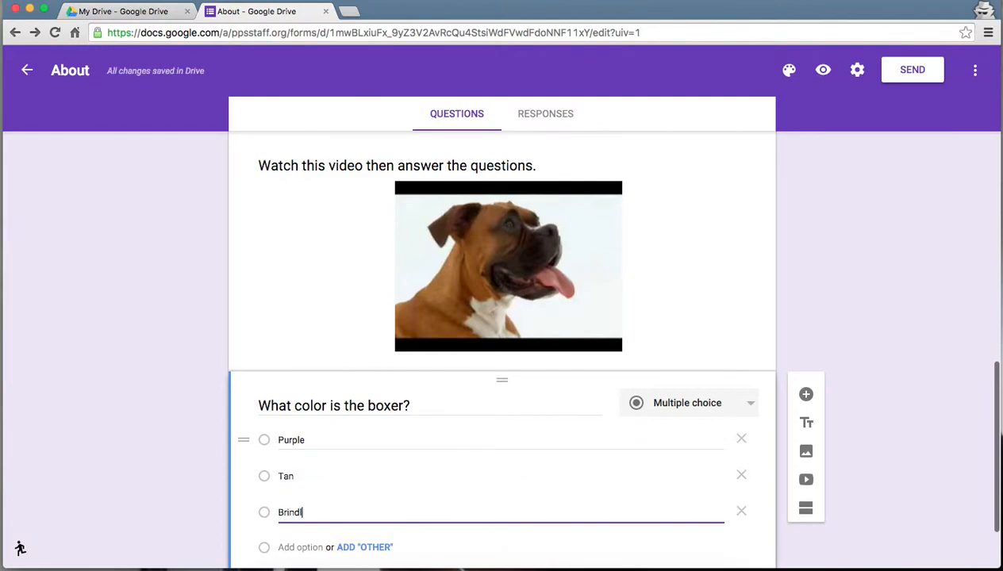
text(e)
- Add a third section after the boxer color question and title it "Picture"
scroll(501, 317, down, 3)
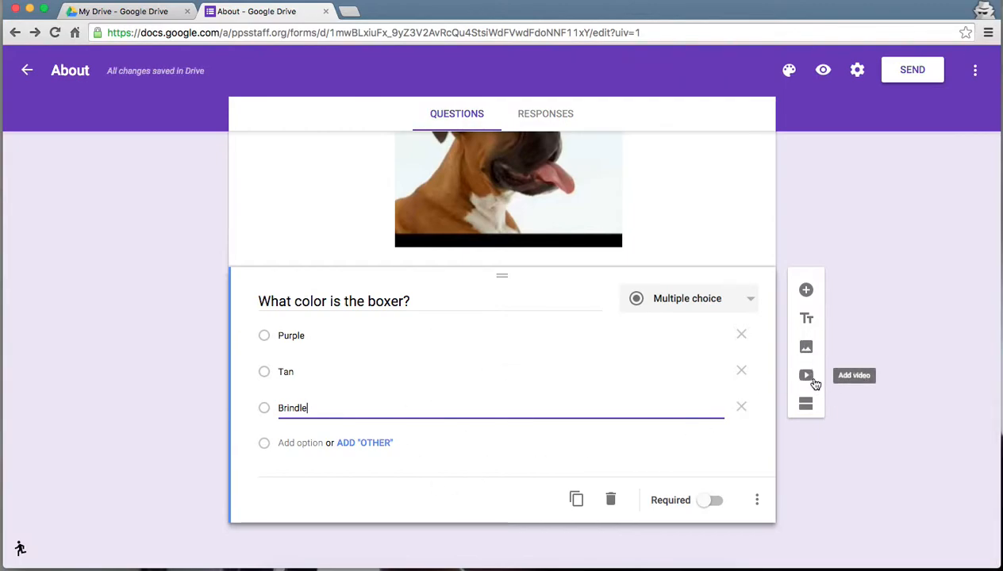
click(805, 405)
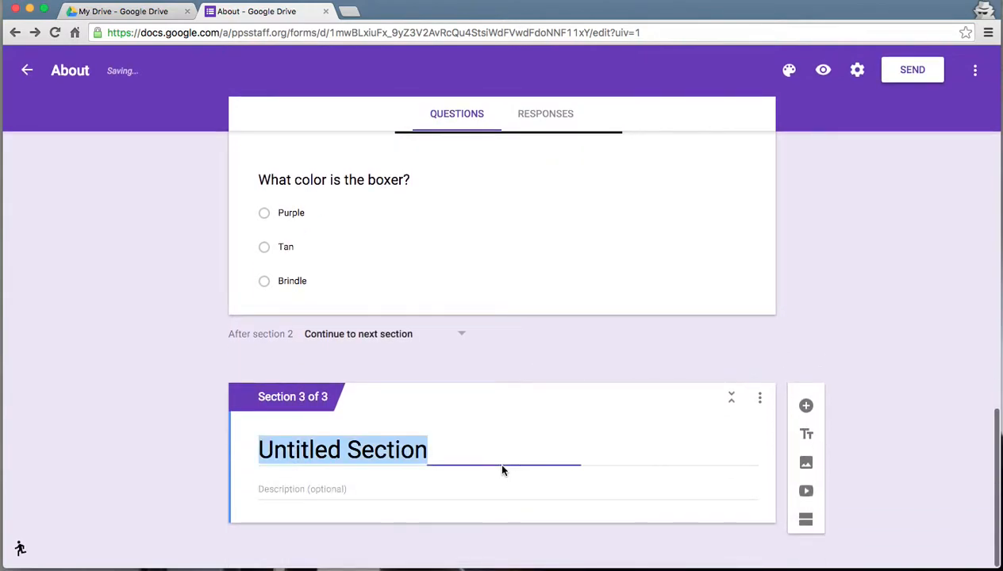
text(Picture)
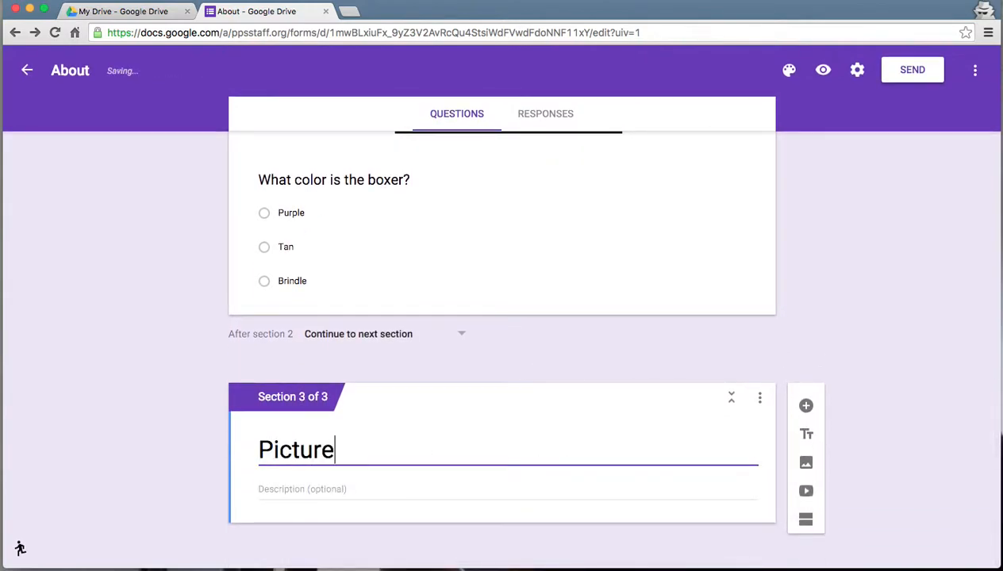
- Insert the first image from a Google image search for "water slide" into the Picture section
click(806, 464)
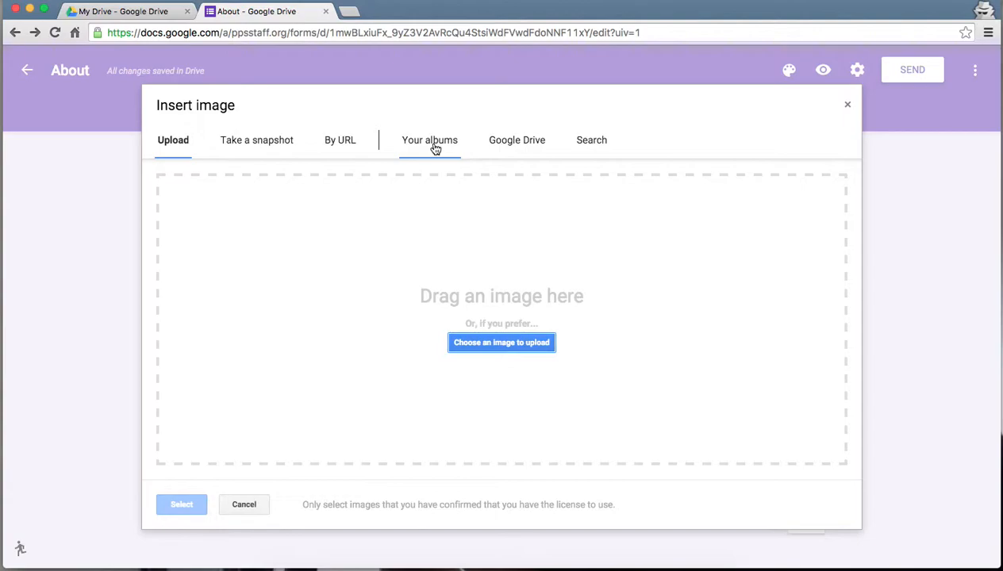
click(581, 143)
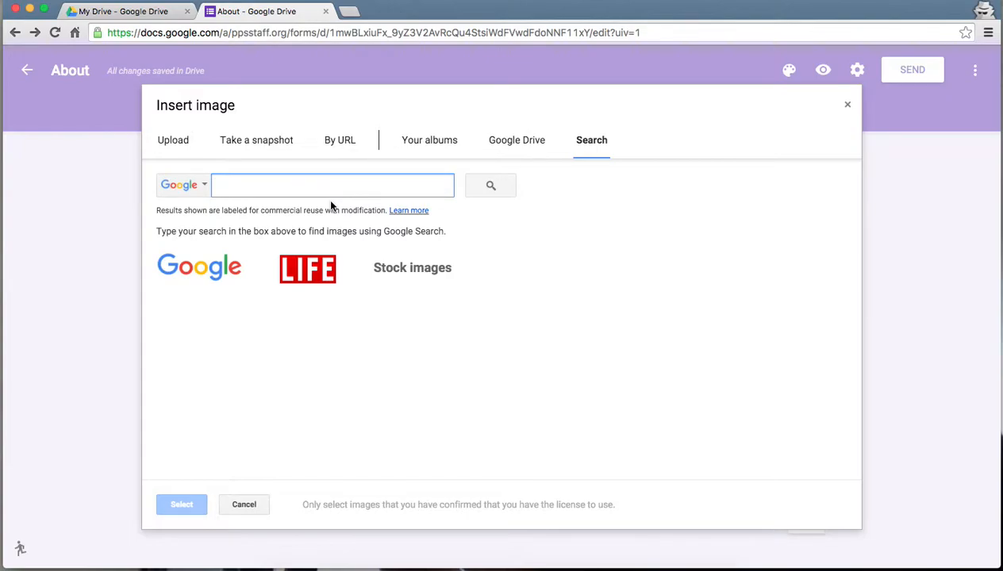
text(water slide)
key(Return)
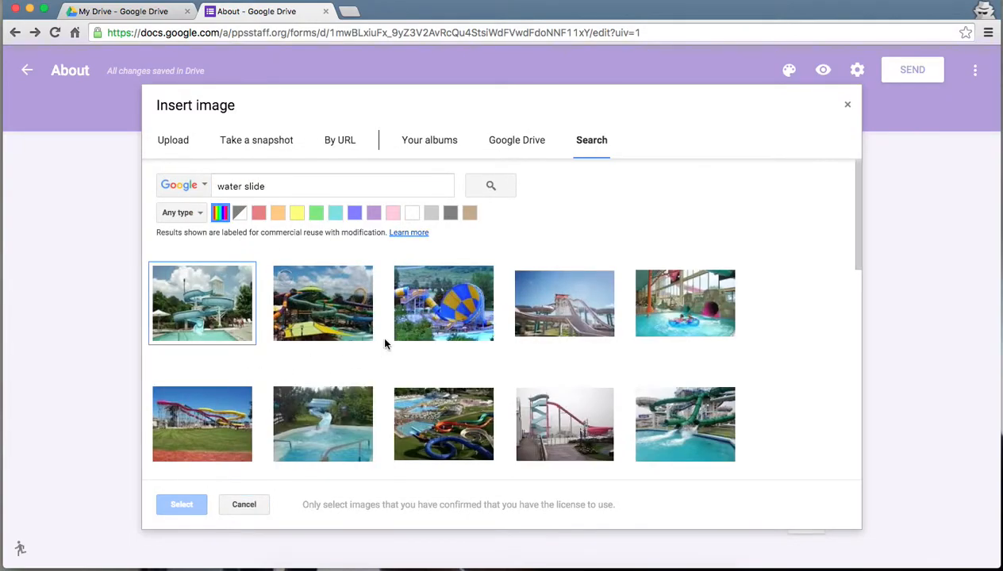
click(243, 310)
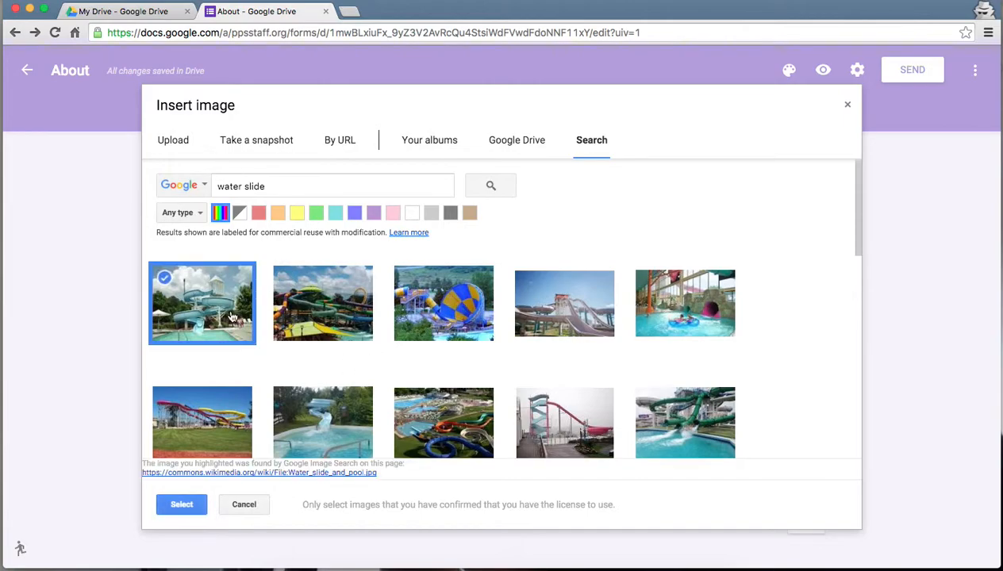
click(193, 505)
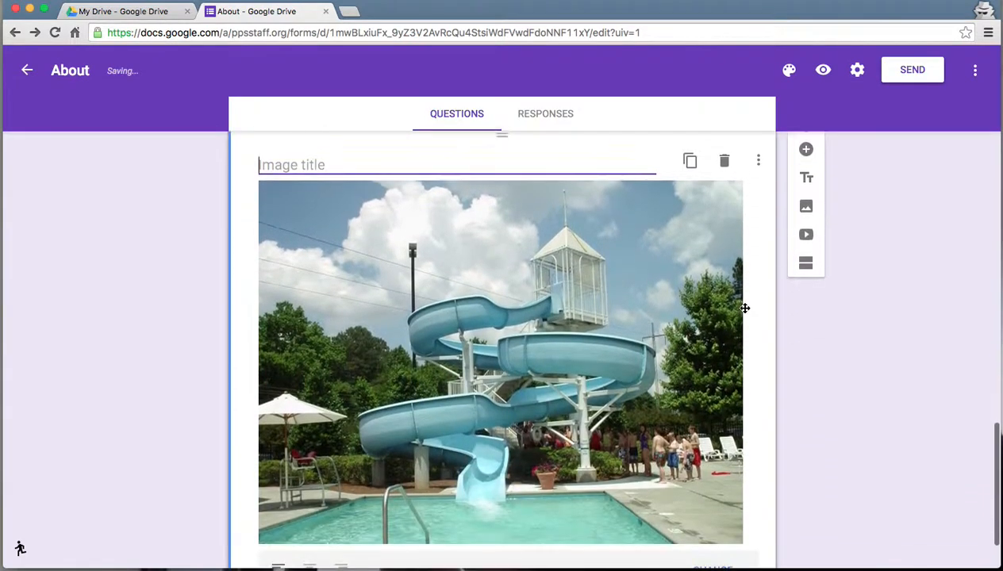
- Title the water slide image "At a park" and center it
text(At a park)
scroll(502, 333, down, 2)
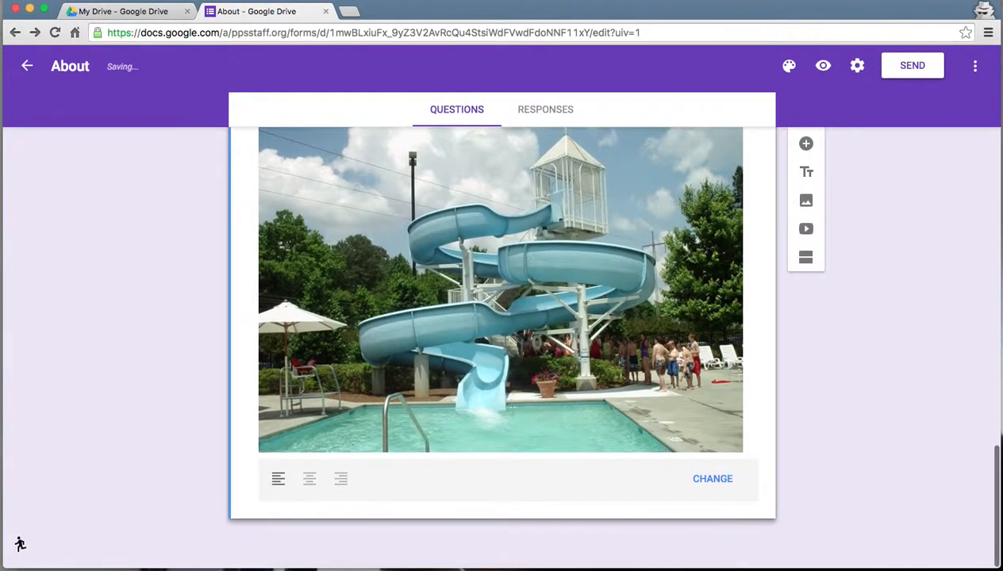
click(311, 485)
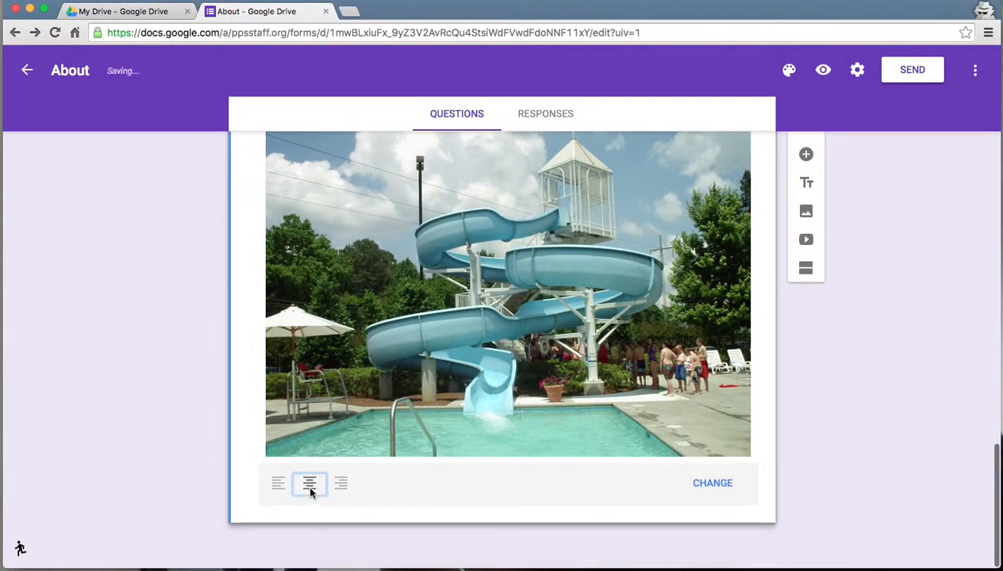
- Add a required paragraph question reading "Please describe what is going on in this picture." below the water slide image
click(807, 155)
text(Please descri)
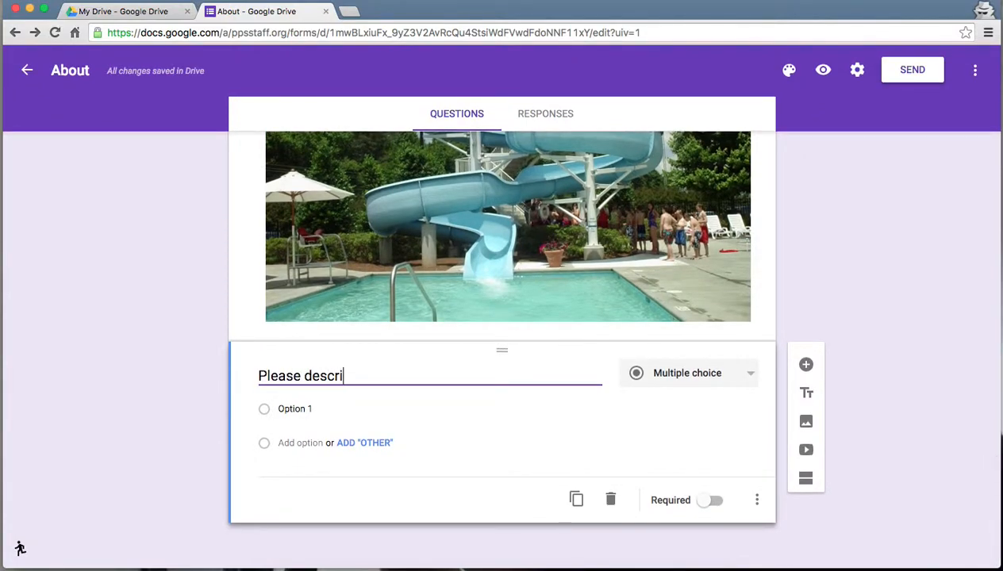
text(be what is going on in this picture.)
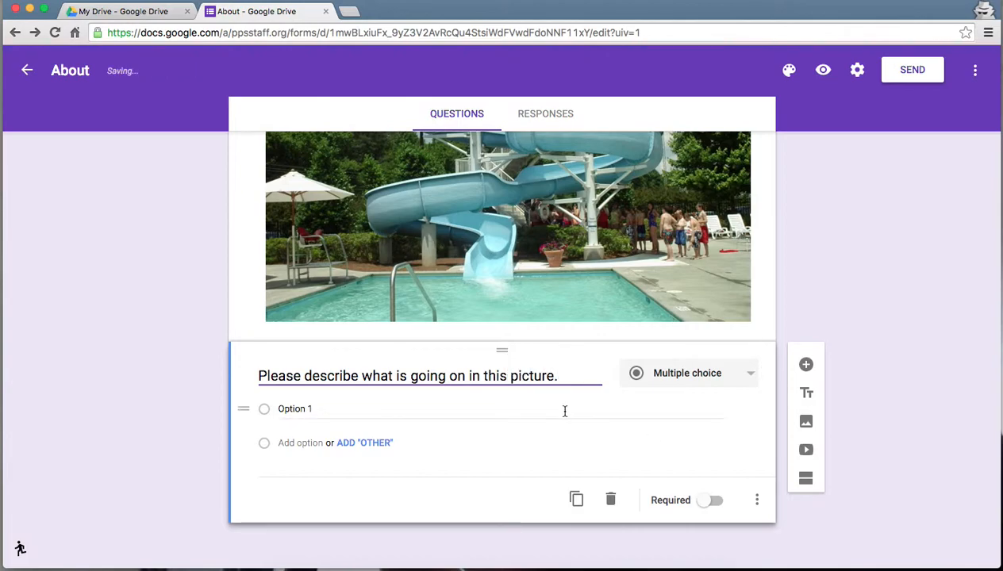
click(665, 378)
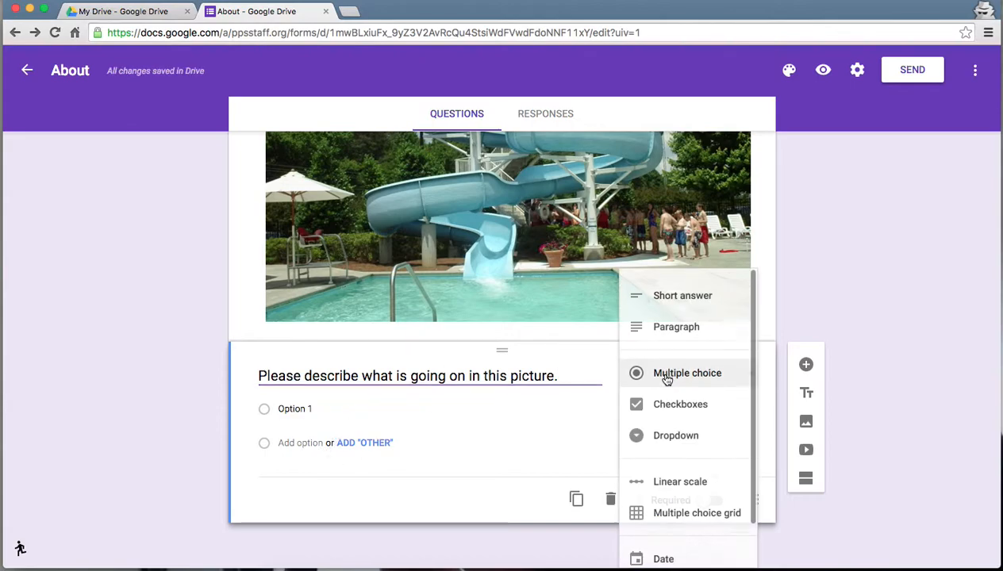
click(692, 327)
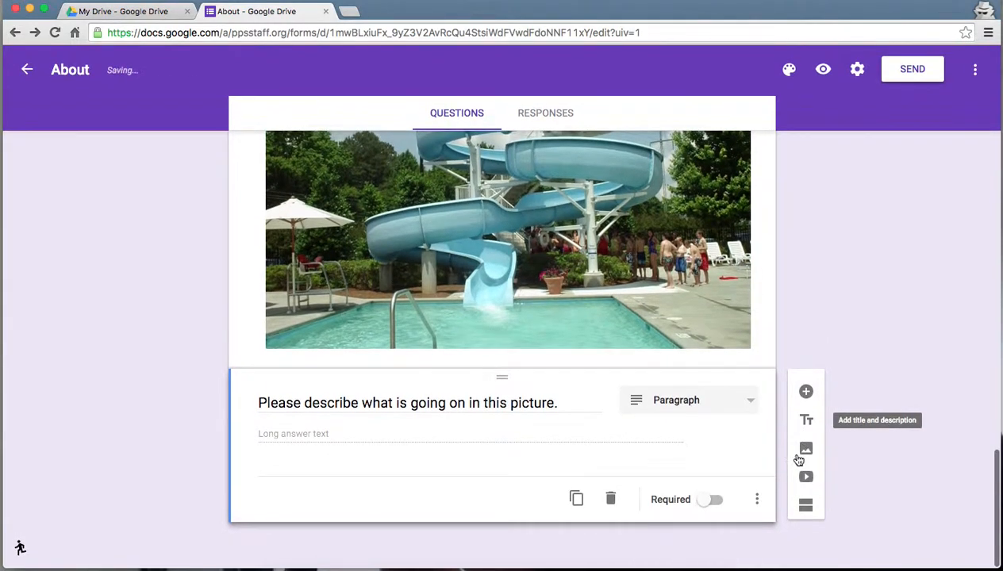
click(711, 506)
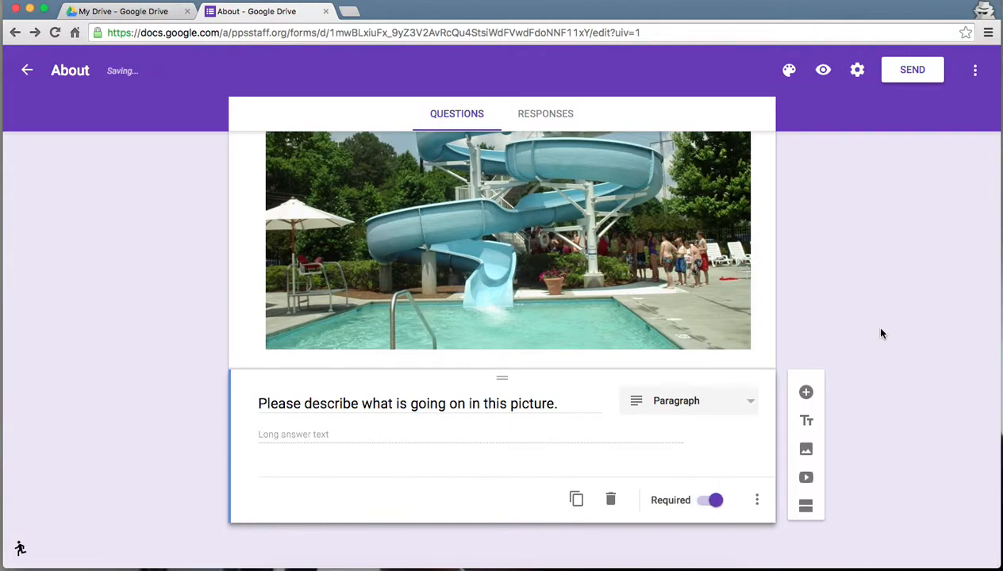
- Change the form's theme color to green
scroll(881, 333, up, 15)
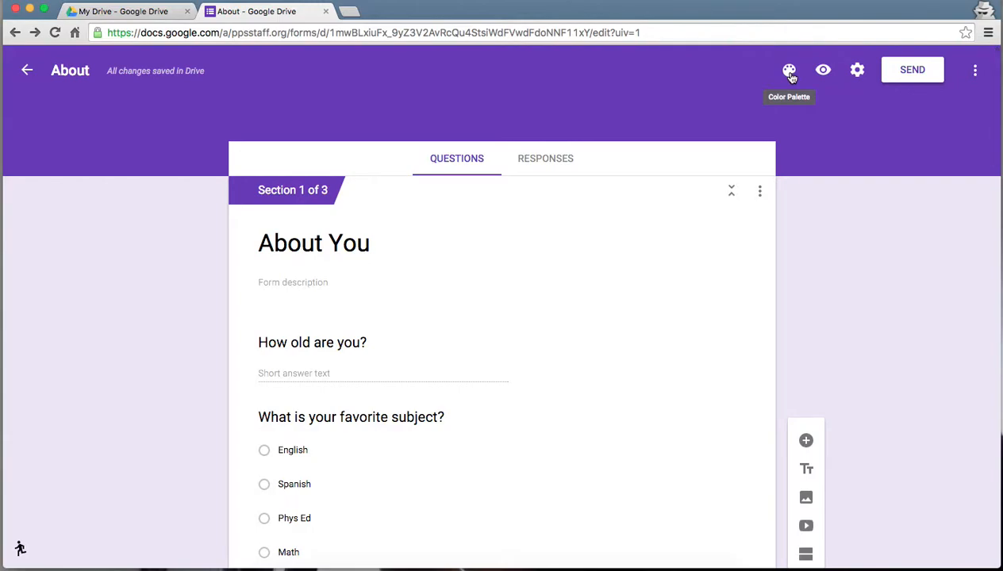
click(790, 73)
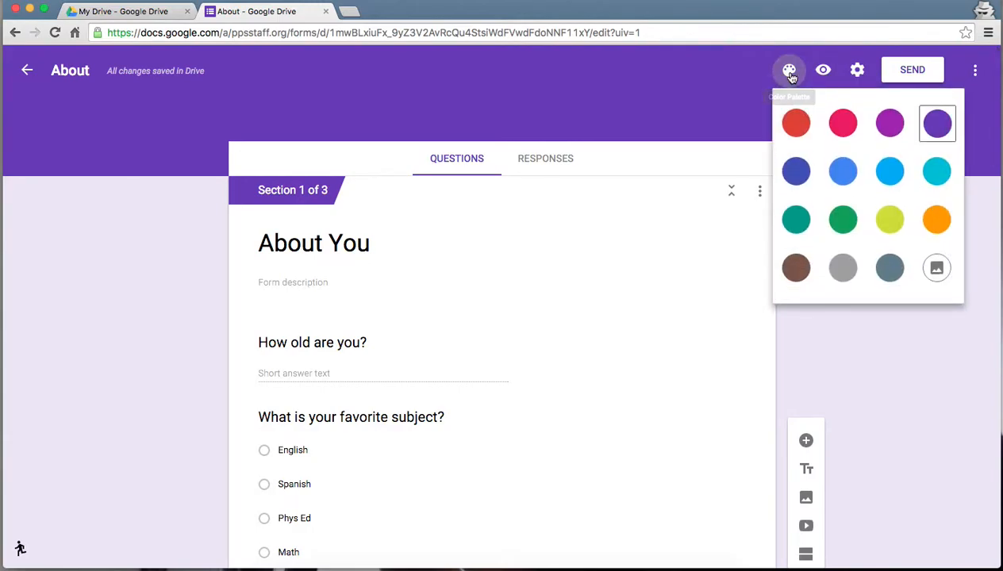
click(841, 229)
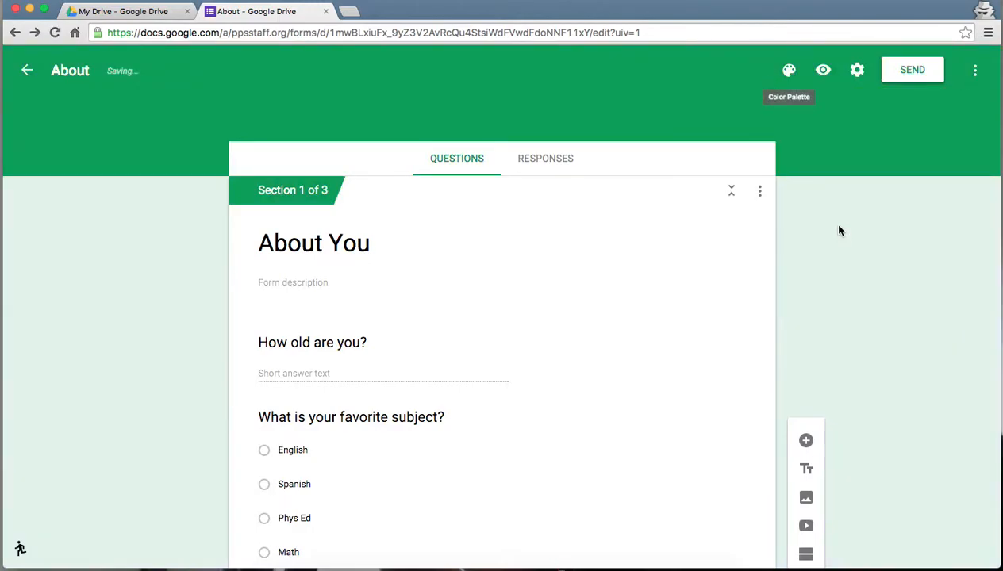
- Apply the Birthday theme image showing a cake with lit candles and streamers to the form, and preview the form as a respondent
click(789, 70)
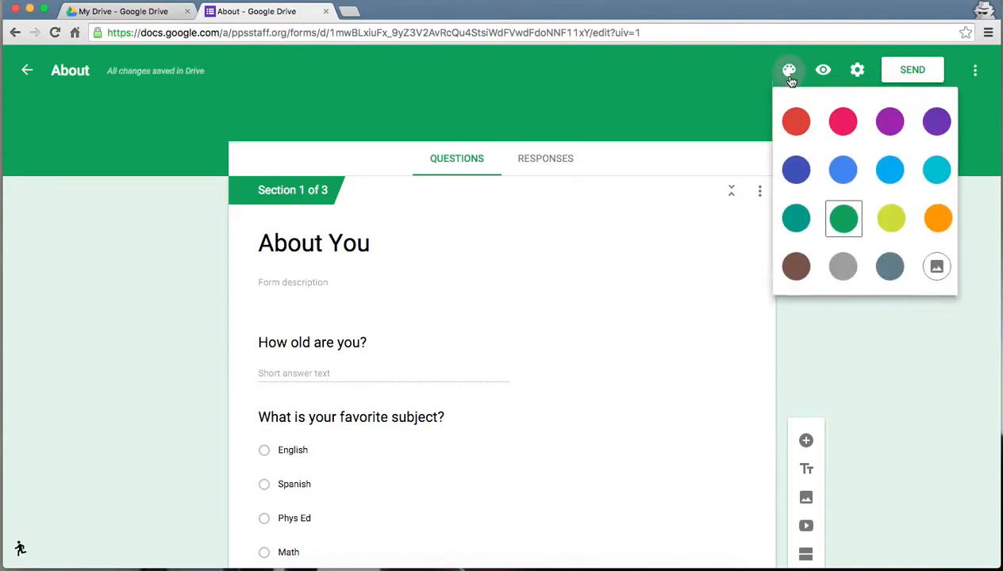
click(935, 274)
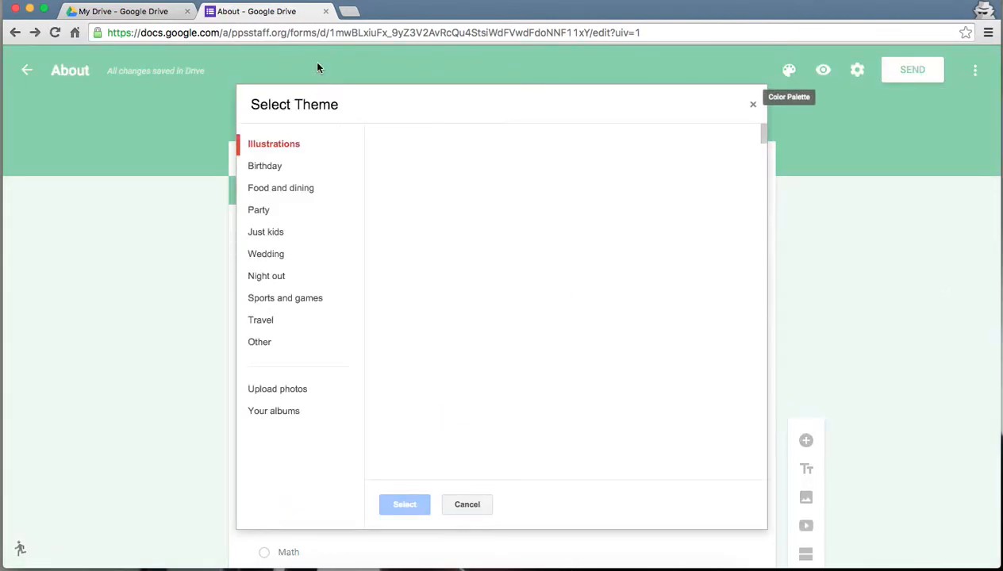
click(293, 167)
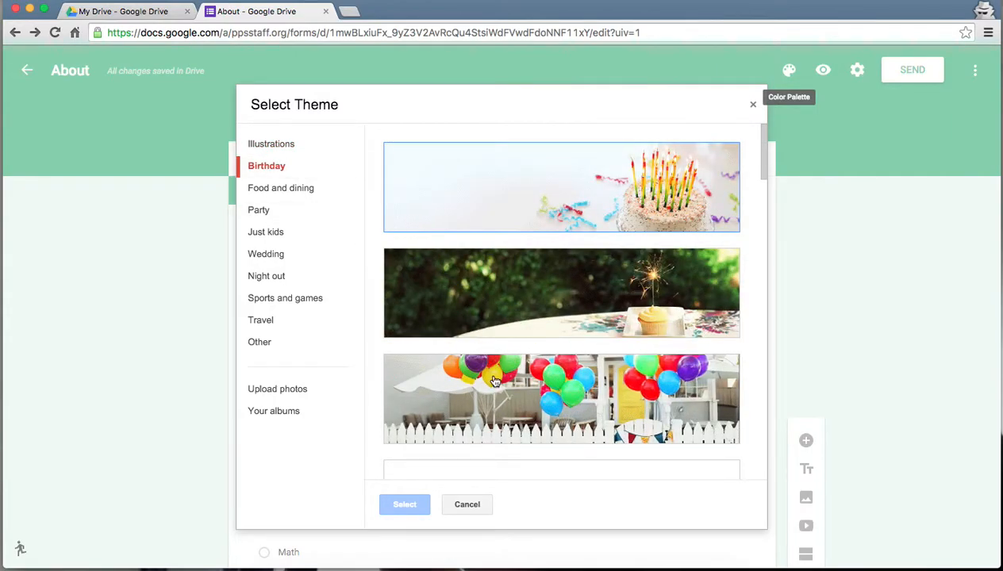
click(528, 220)
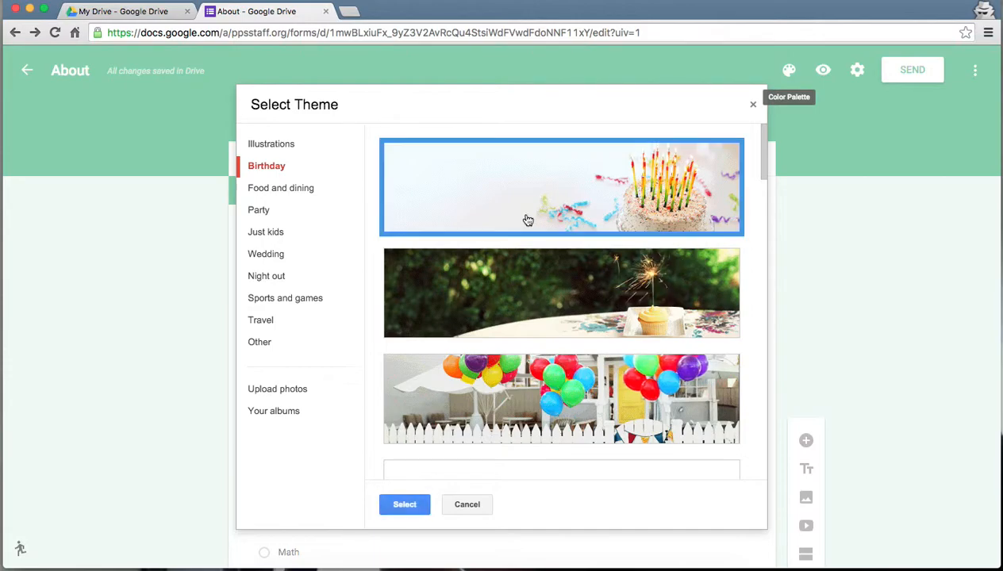
click(407, 505)
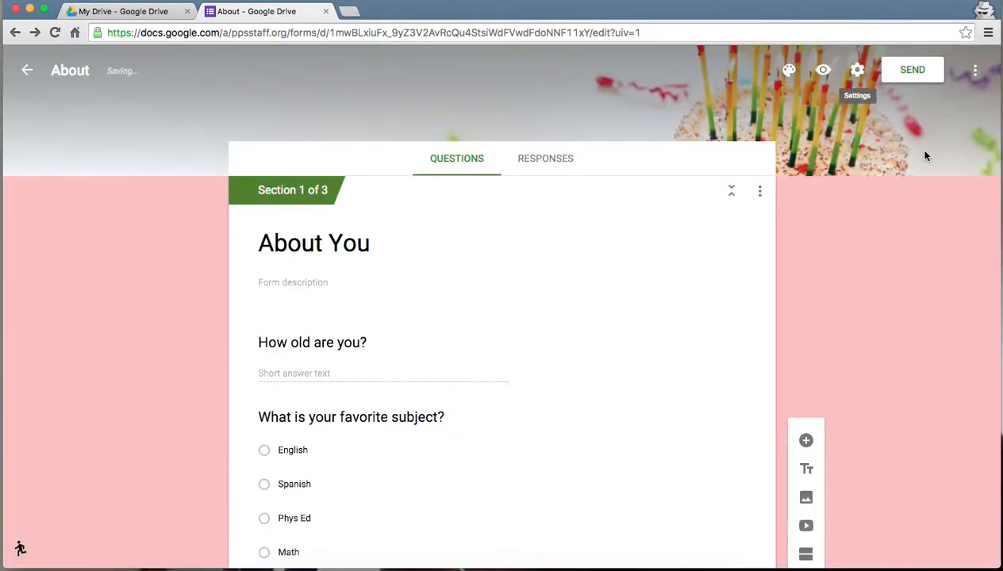
click(823, 72)
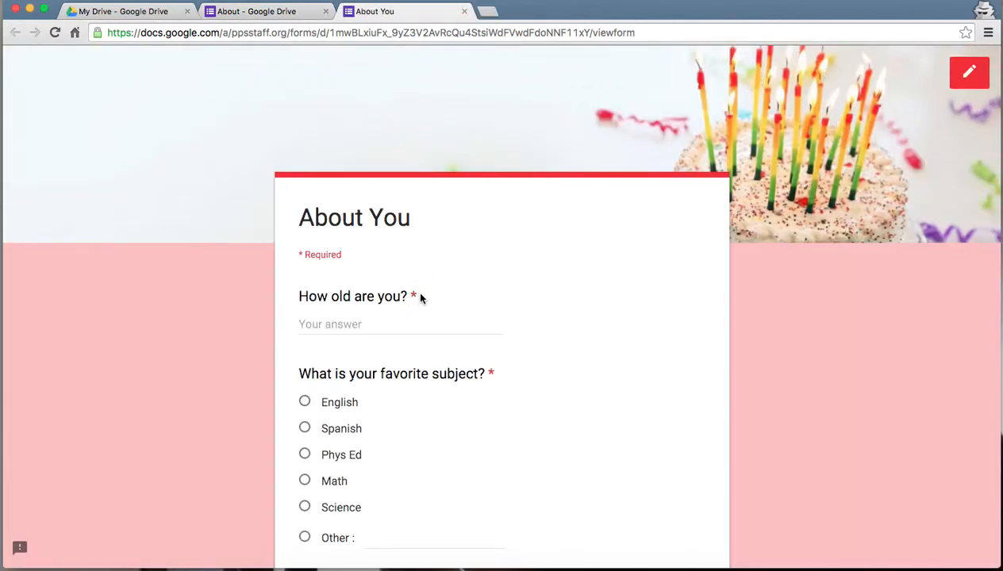
click(465, 12)
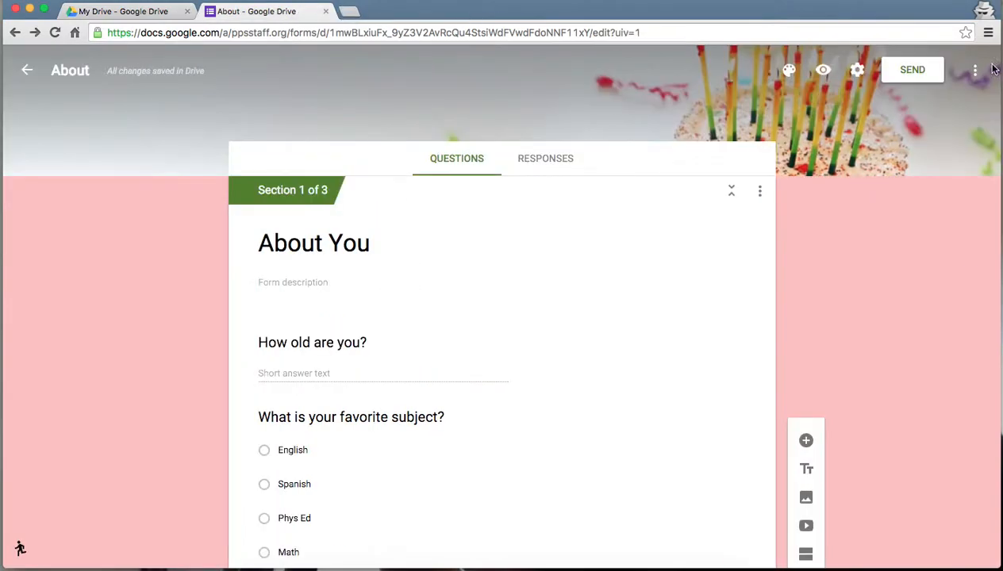
- In the form's sending options, check who can respond and enable automatic collection of respondents' Paterson Public Schools usernames
click(912, 69)
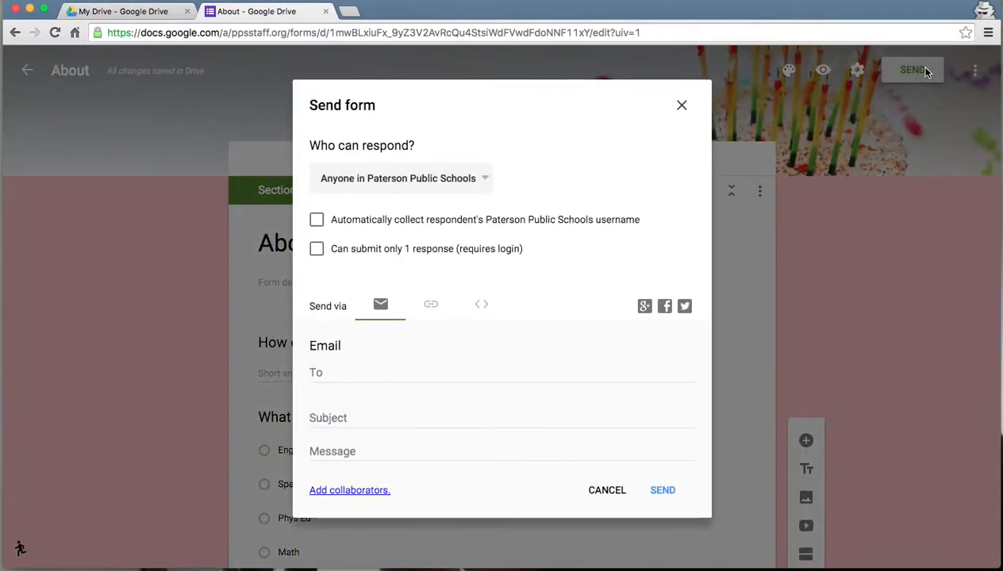
click(386, 181)
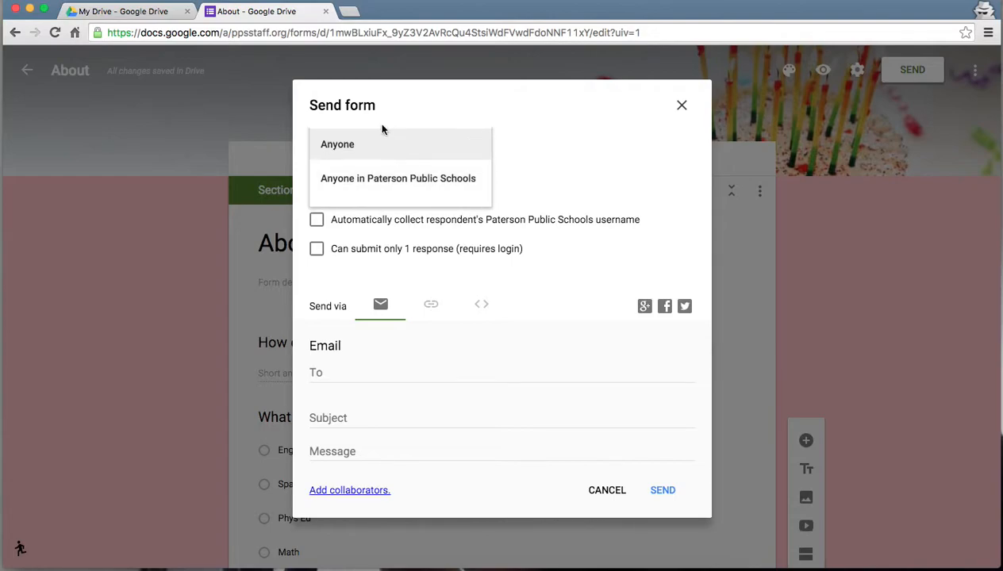
click(417, 218)
click(350, 224)
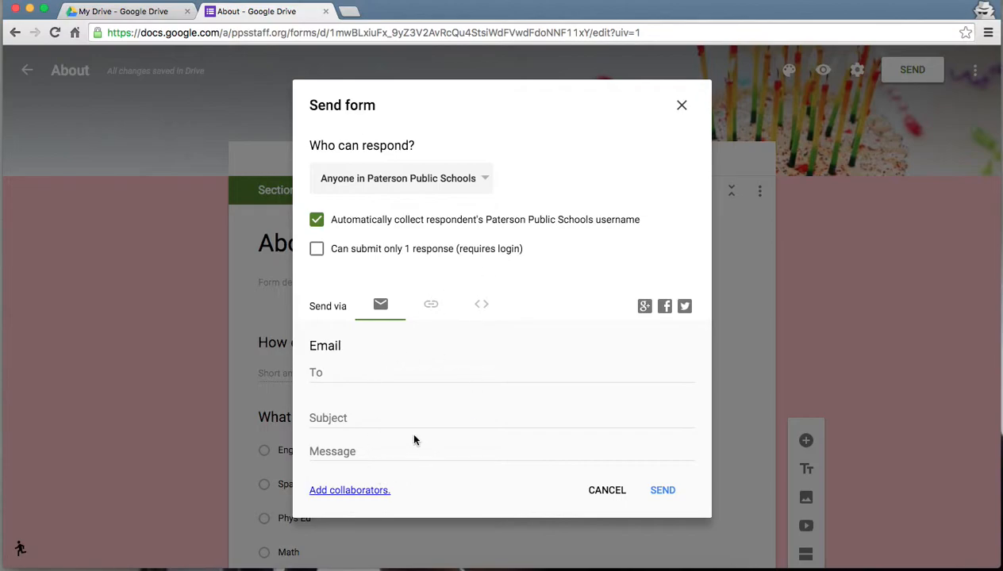
- Examine the link and HTML embed options for sharing the form, and leave the sending options without sending
click(431, 309)
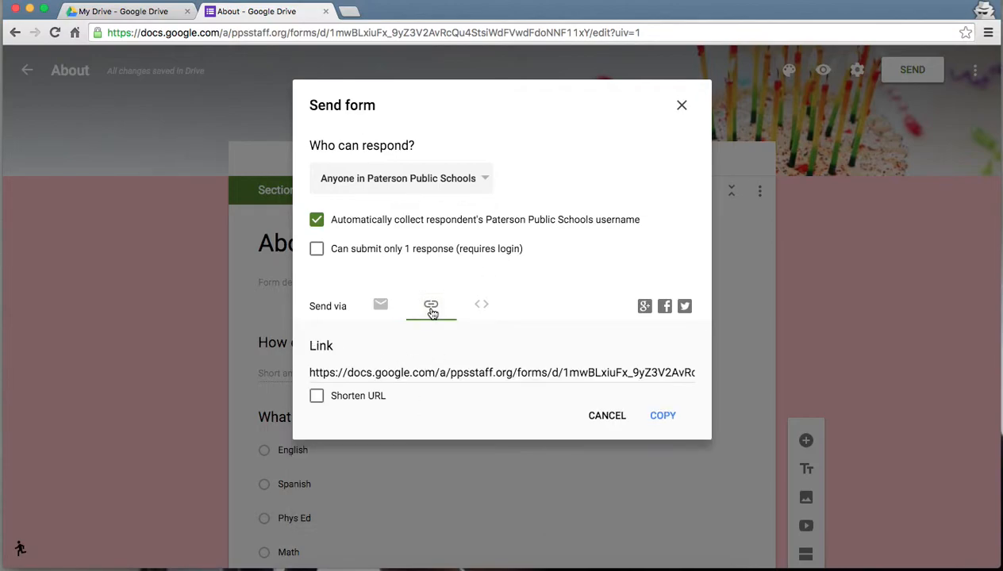
click(481, 310)
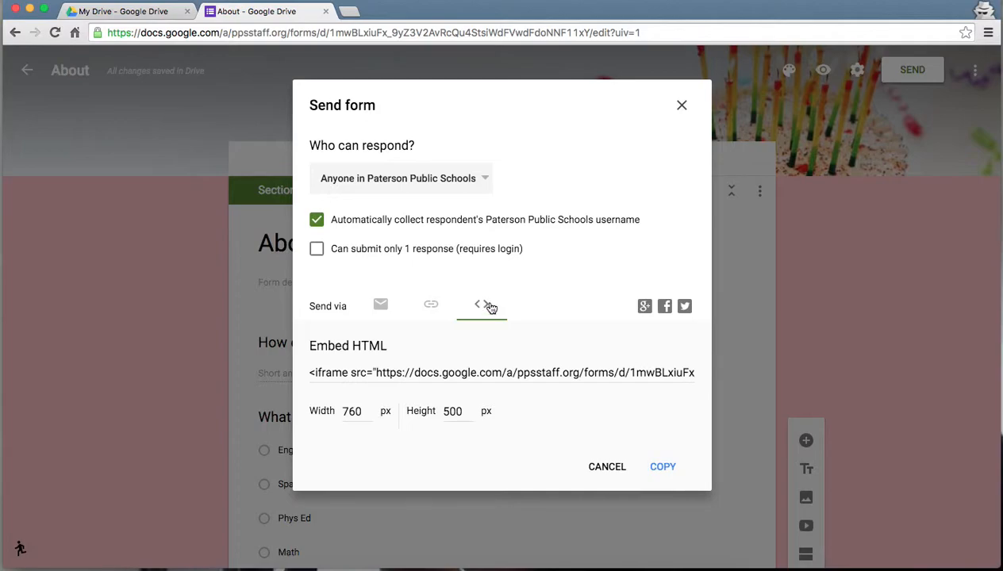
click(606, 466)
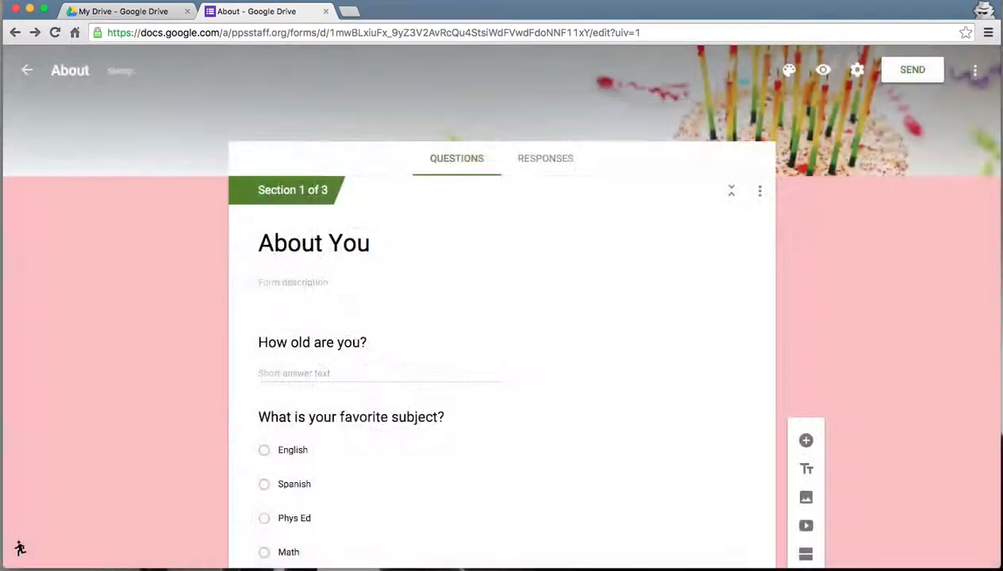